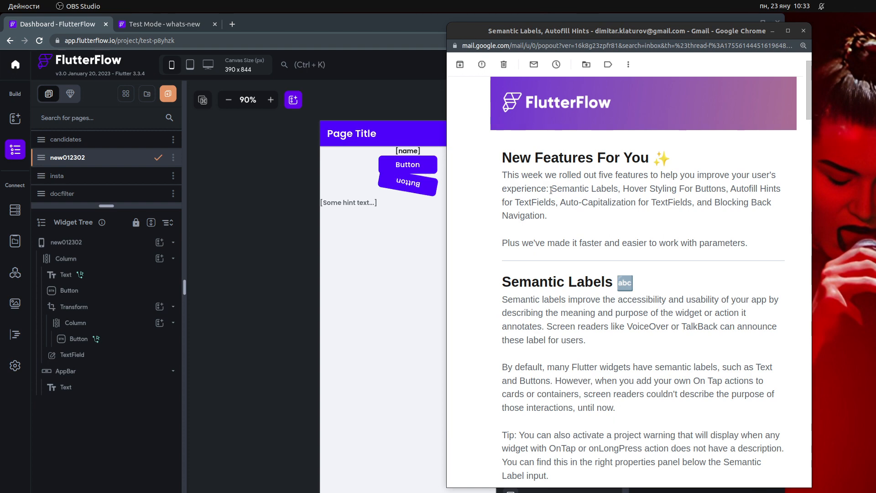
# Step: Read the new features list and the Semantic Labels section of the FlutterFlow update email
pyautogui.moveTo(552, 190); pyautogui.dragTo(681, 217)
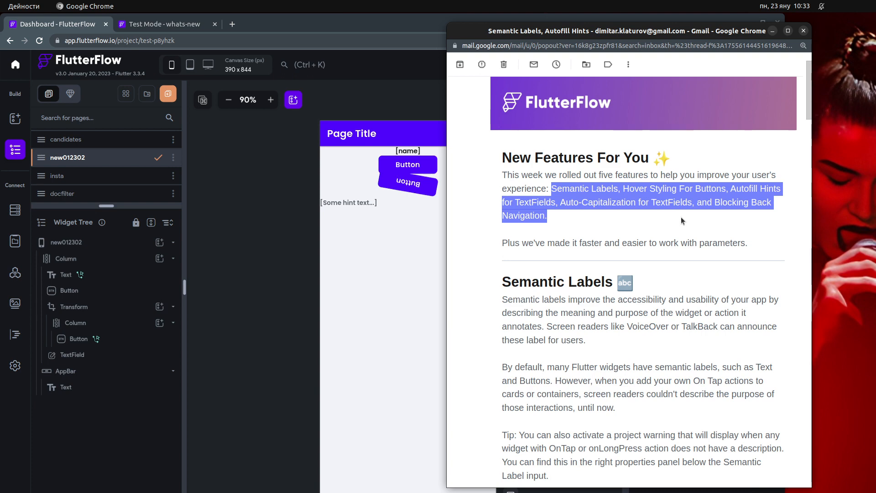
pyautogui.scroll(-3, 671, 223)
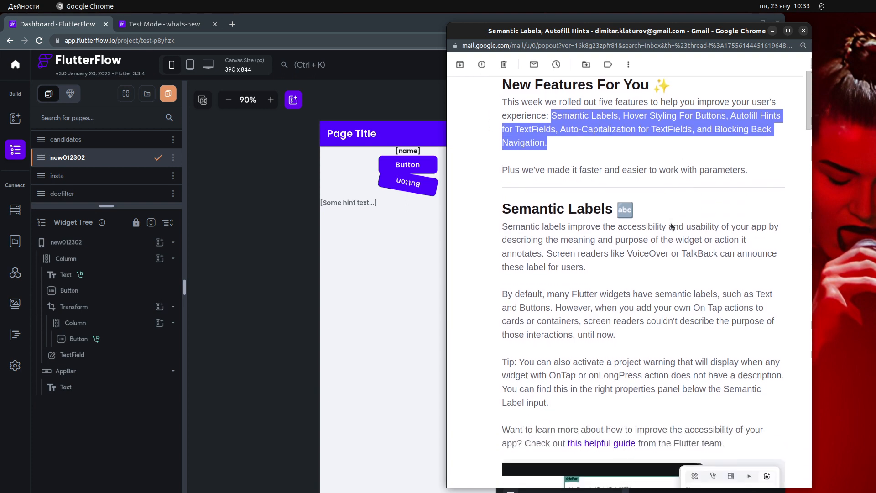
pyautogui.scroll(-3, 671, 222)
pyautogui.tripleClick(543, 132)
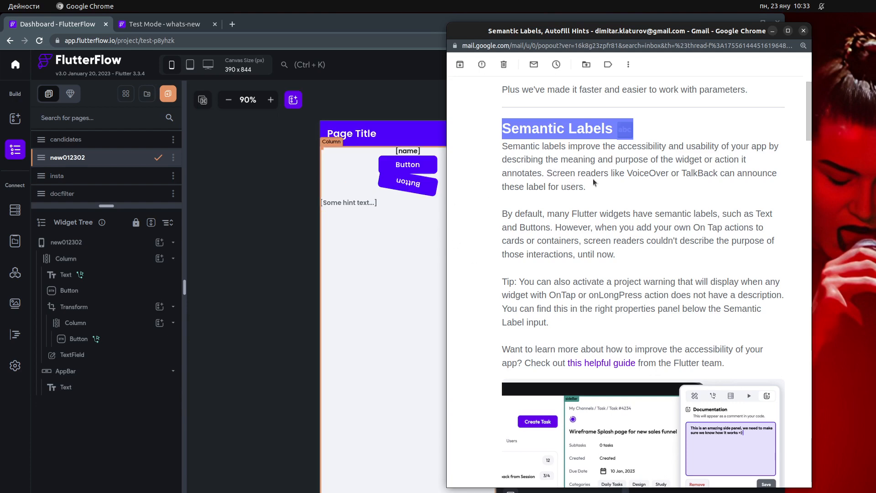
pyautogui.moveTo(548, 174); pyautogui.dragTo(610, 175)
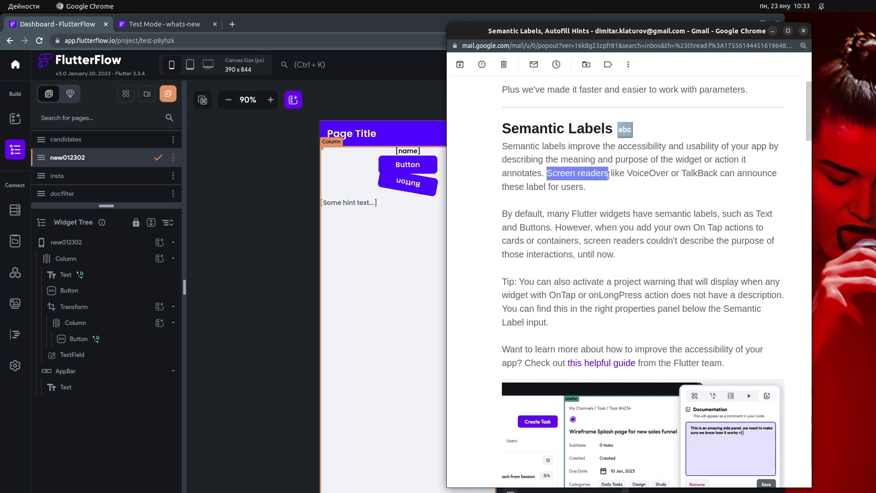
pyautogui.moveTo(616, 175); pyautogui.dragTo(715, 184)
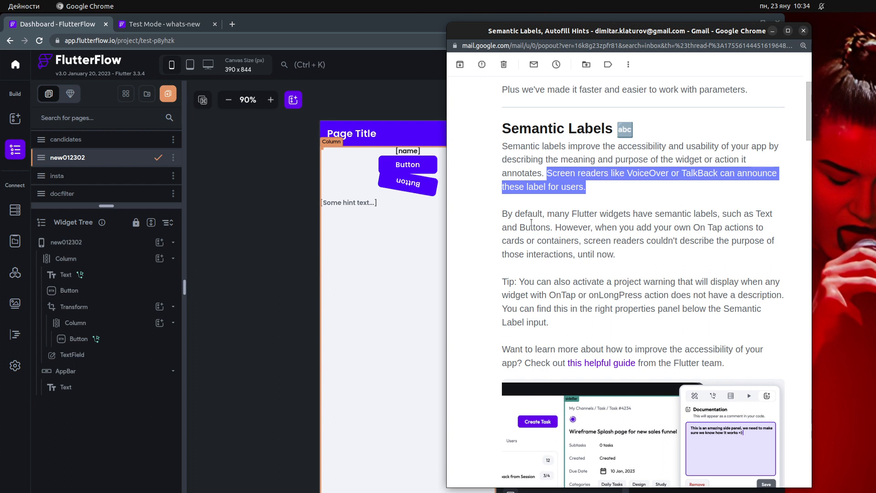
pyautogui.moveTo(756, 213); pyautogui.dragTo(666, 251)
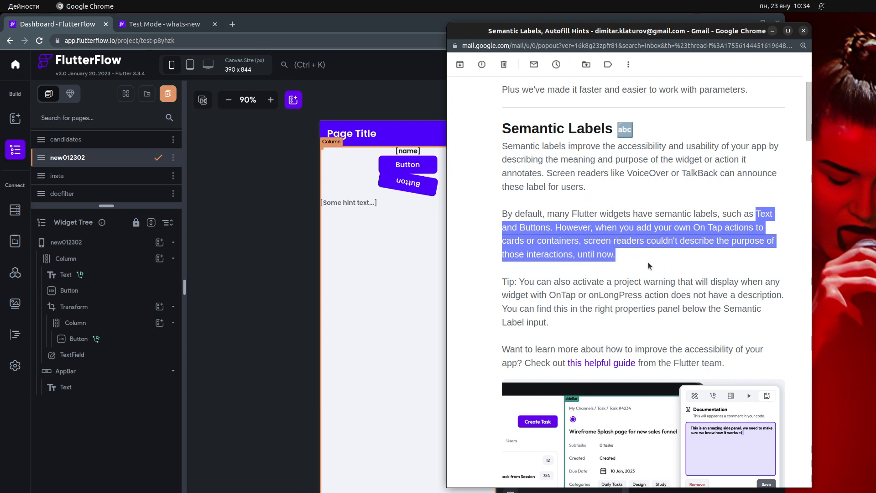
pyautogui.scroll(-3, 662, 263)
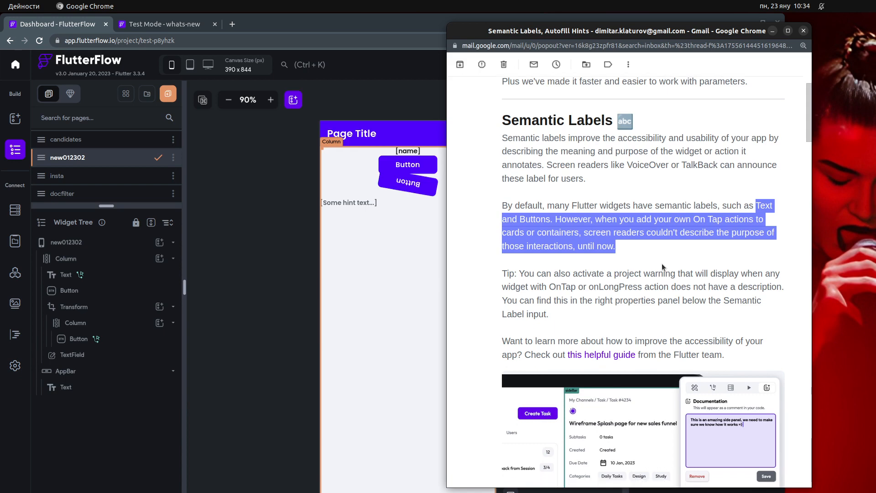
pyautogui.scroll(-1, 670, 269)
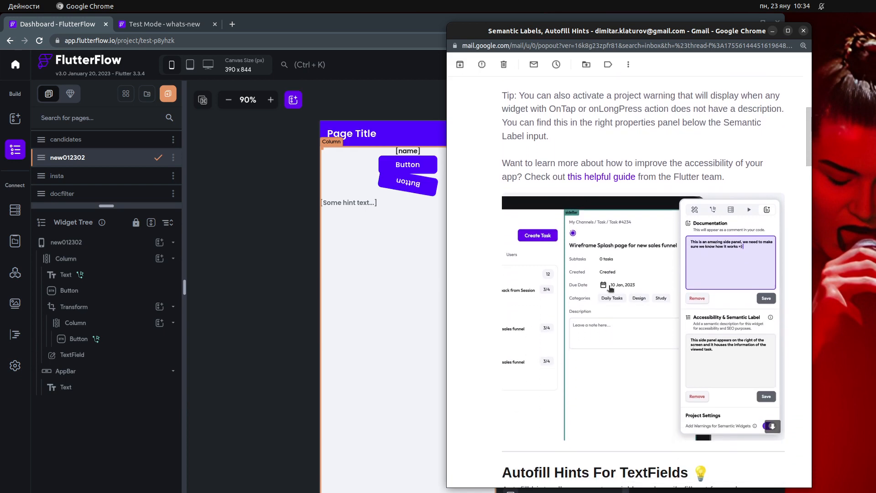
# Step: In FlutterFlow, save the documentation comment "This is my own Transformer and used for my button which is nav home." on the Transform widget
pyautogui.click(286, 233)
pyautogui.click(434, 237)
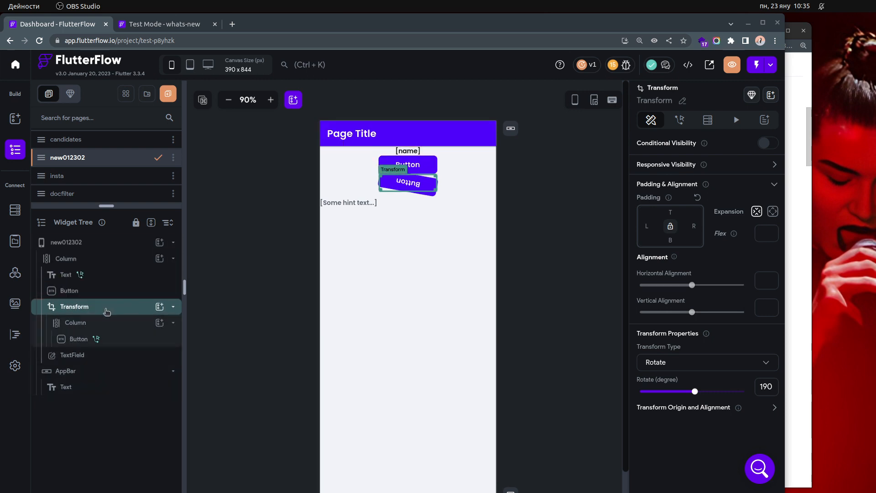
pyautogui.click(765, 122)
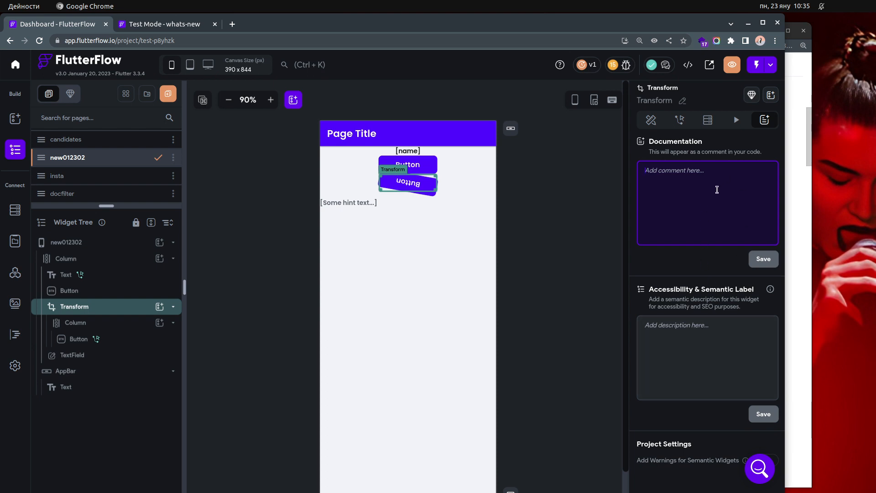
pyautogui.scroll(-1, 707, 348)
pyautogui.scroll(1, 704, 349)
pyautogui.write('This is my')
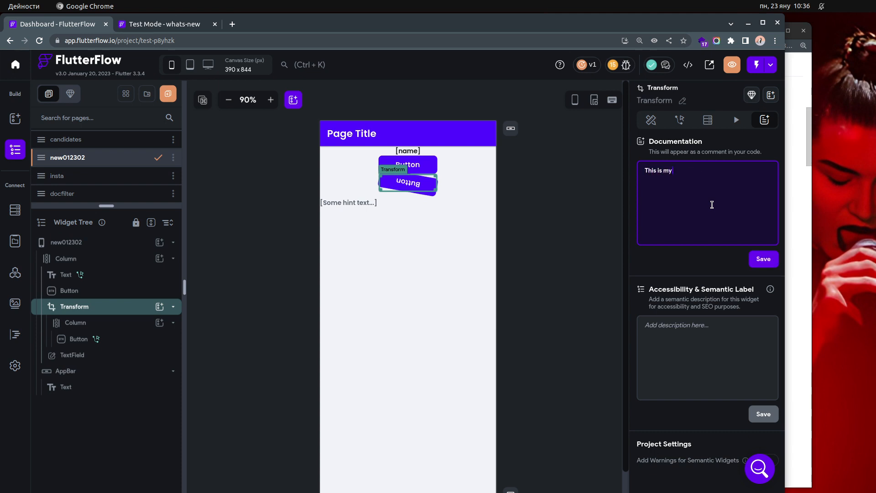
pyautogui.write(' own Transformer and used for my button which is')
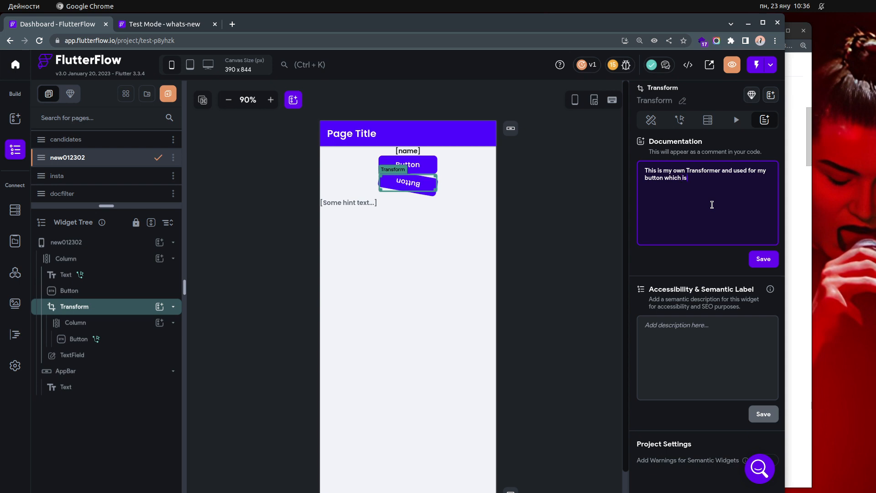
pyautogui.write(' going home.')
pyautogui.doubleClick(696, 178)
pyautogui.write('nay')
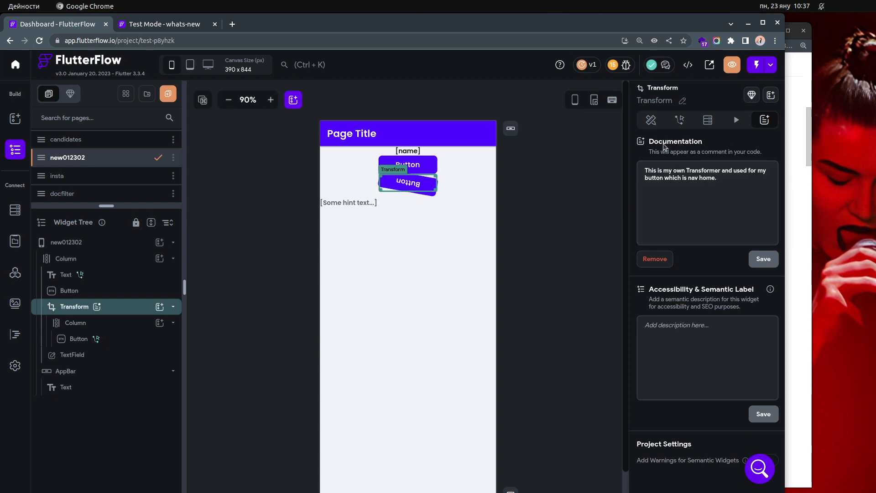
# Step: Post the comment "Fix this btn" on the Transform widget, assigned to the listed collaborator
pyautogui.click(665, 66)
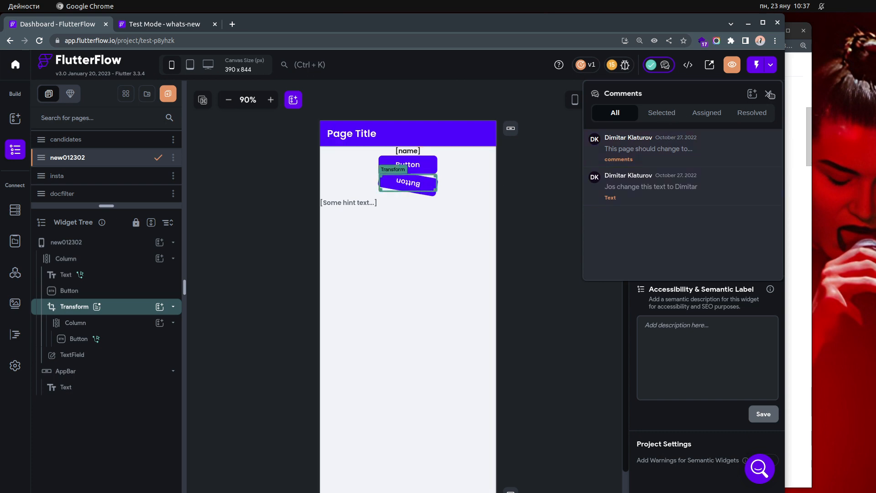
pyautogui.click(752, 94)
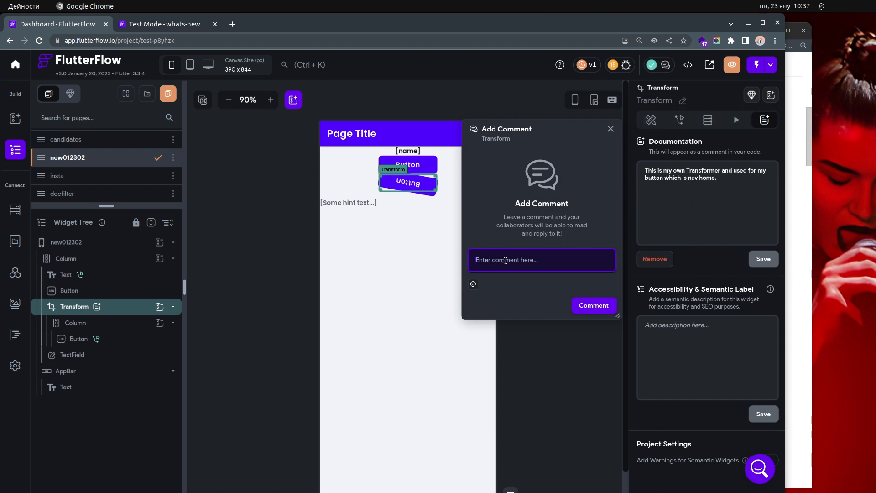
pyautogui.write('Fix this btn')
pyautogui.click(473, 283)
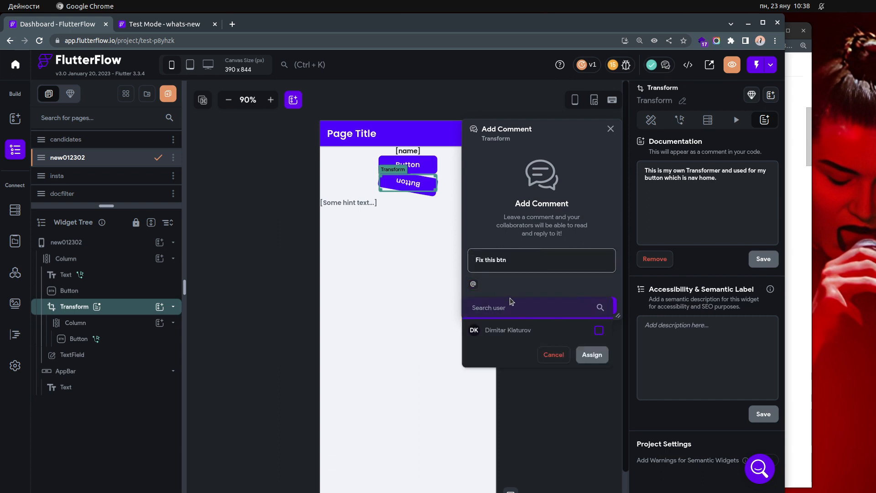
pyautogui.click(599, 330)
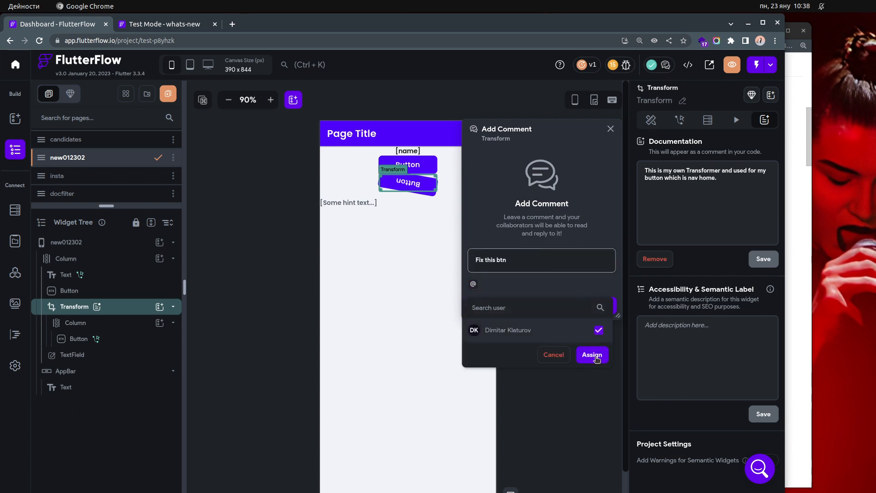
pyautogui.click(592, 355)
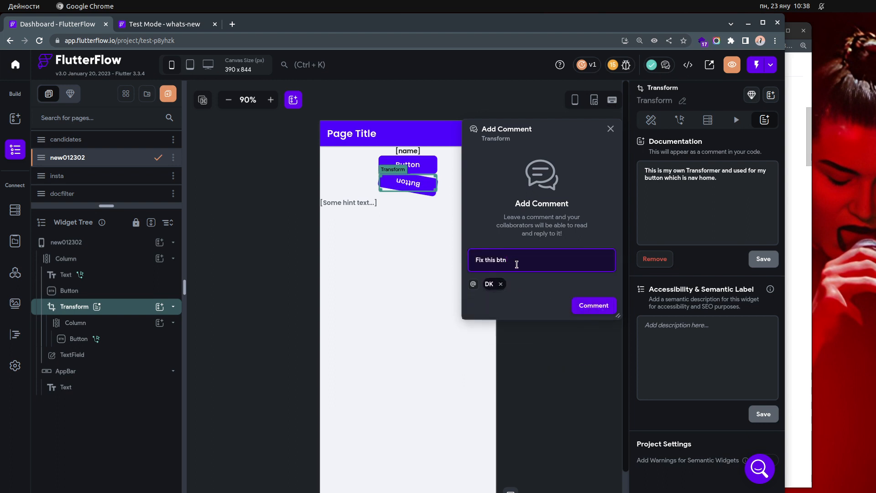
pyautogui.click(594, 305)
pyautogui.click(593, 306)
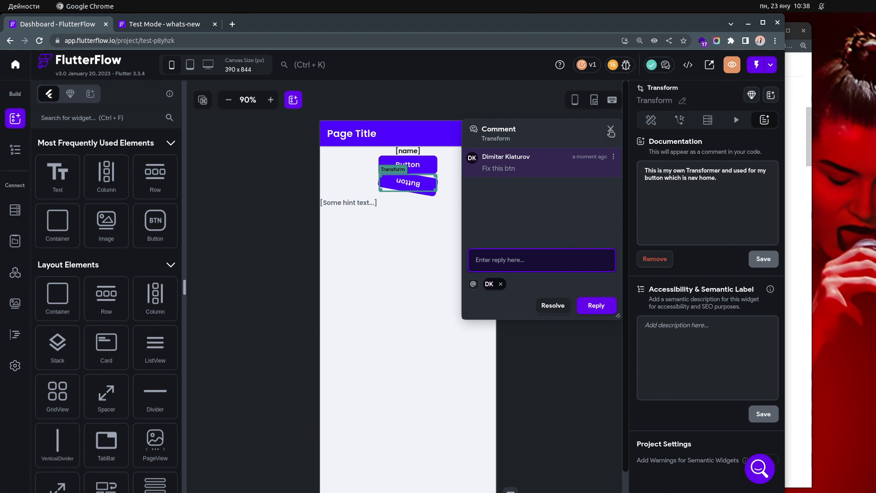
pyautogui.click(610, 130)
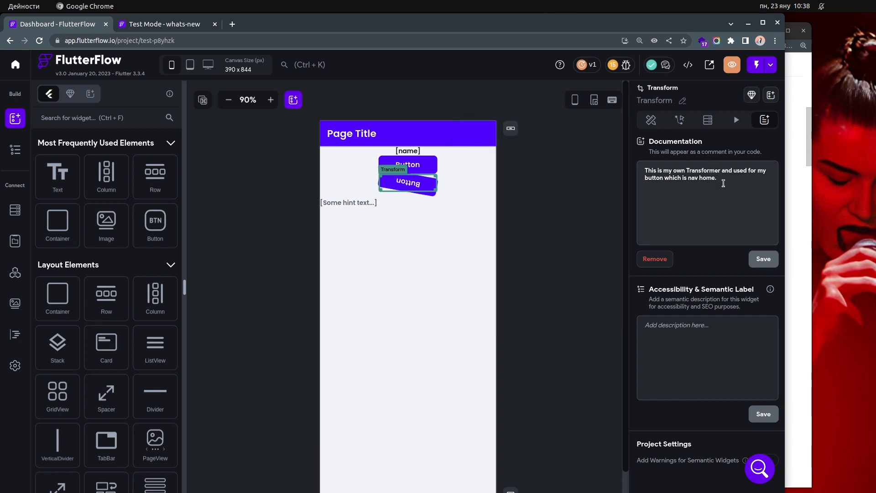
# Step: Review the project's full comments list, including the new comment on the Transform widget
pyautogui.click(667, 66)
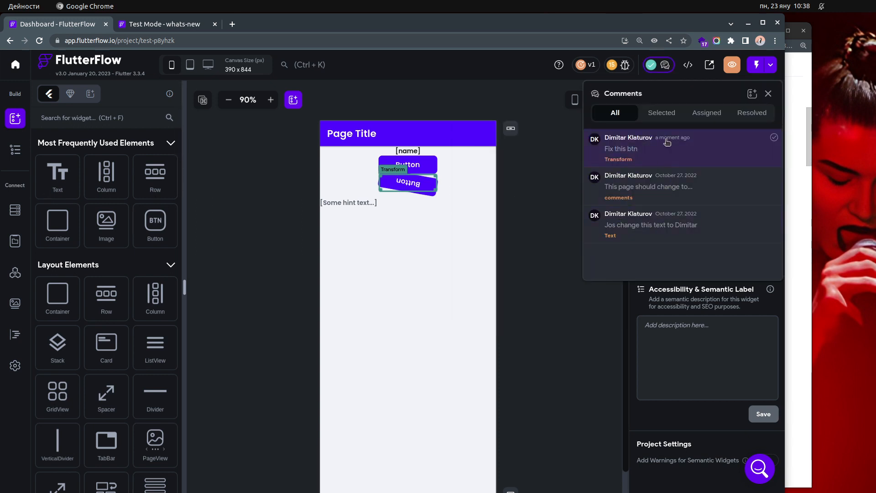
pyautogui.click(535, 222)
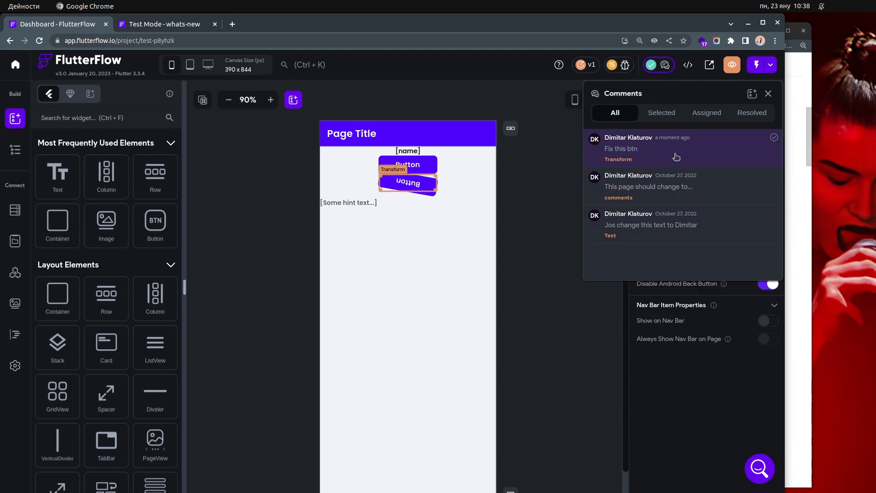
pyautogui.click(768, 94)
# Step: Examine the nested Button's documentation field, and the Transform widget's documentation and semantic label fields
pyautogui.click(15, 154)
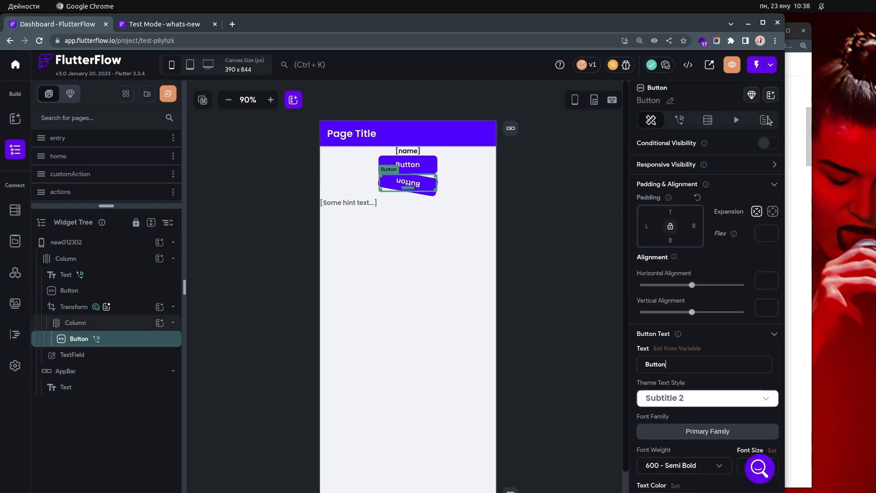
pyautogui.click(766, 120)
pyautogui.click(711, 206)
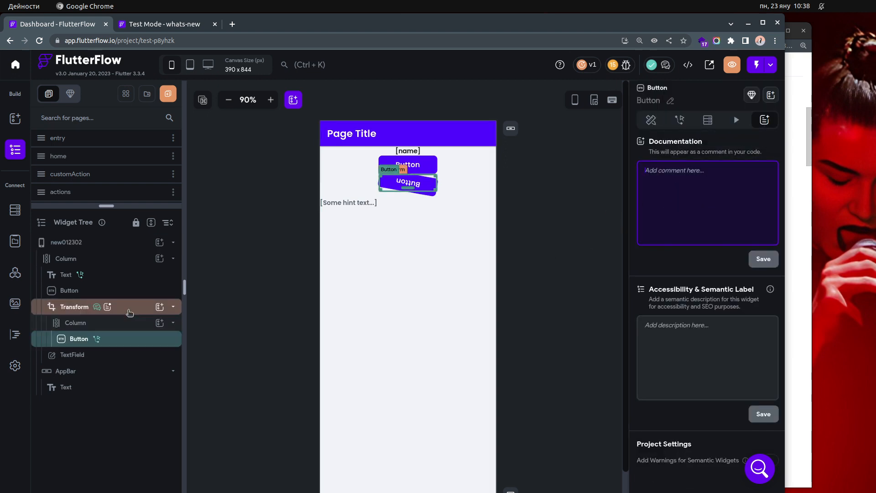
pyautogui.click(107, 308)
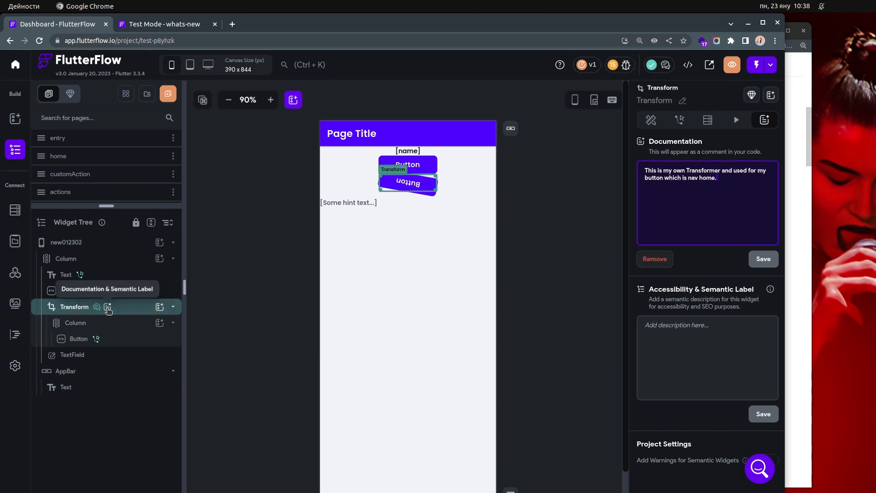
pyautogui.click(707, 344)
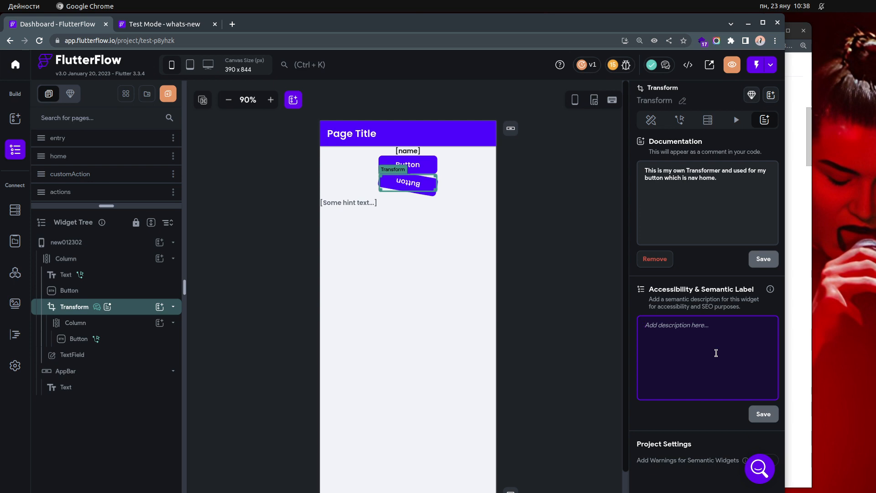
pyautogui.click(718, 195)
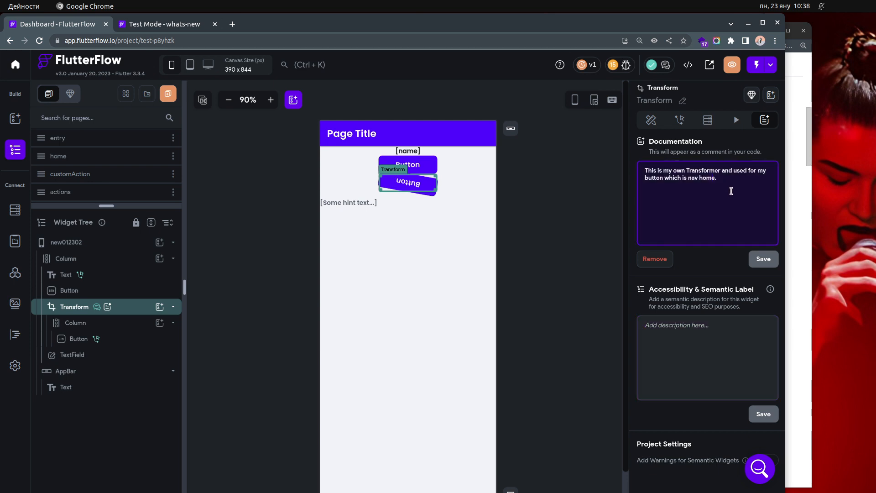
pyautogui.moveTo(731, 181); pyautogui.dragTo(641, 171)
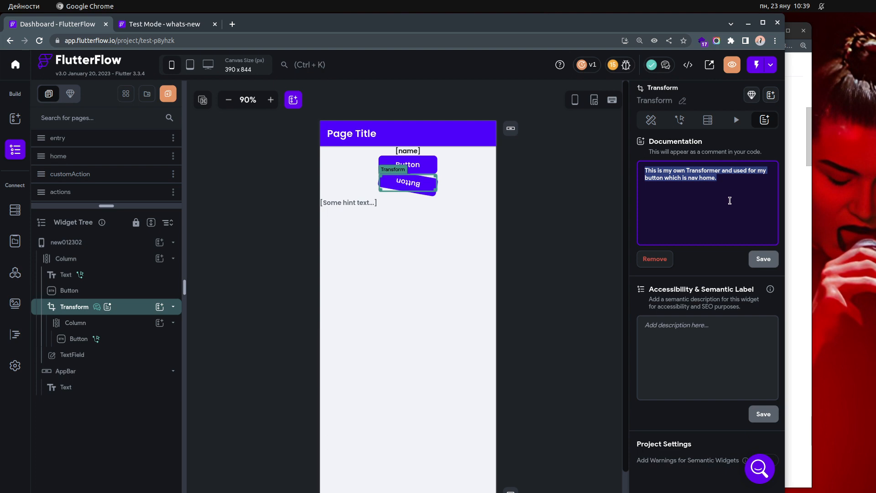
pyautogui.click(701, 347)
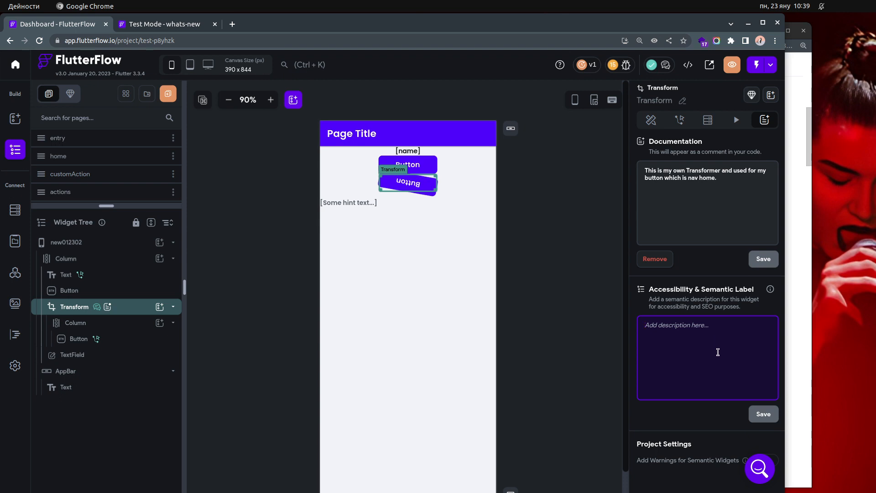
# Step: Switch to the web.dev Progressive Web Apps page and read its heading and tagline
pyautogui.hotkey('alt', 'Tab')
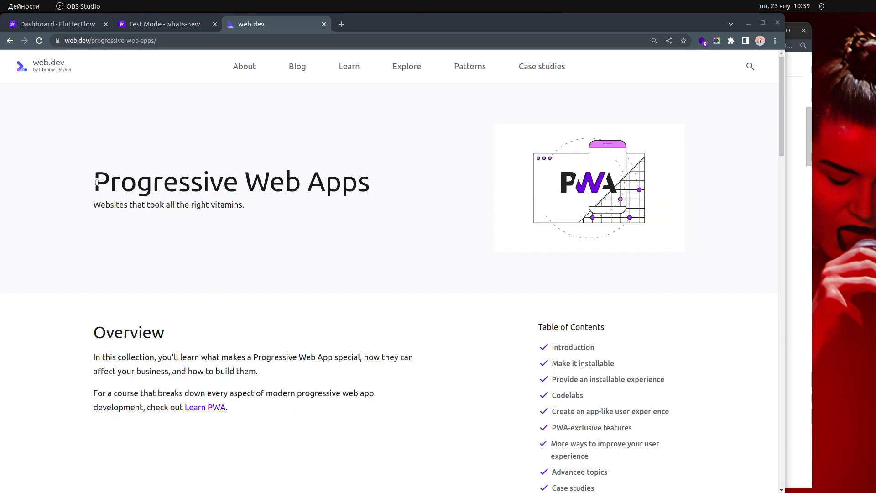
pyautogui.moveTo(96, 182); pyautogui.dragTo(383, 185)
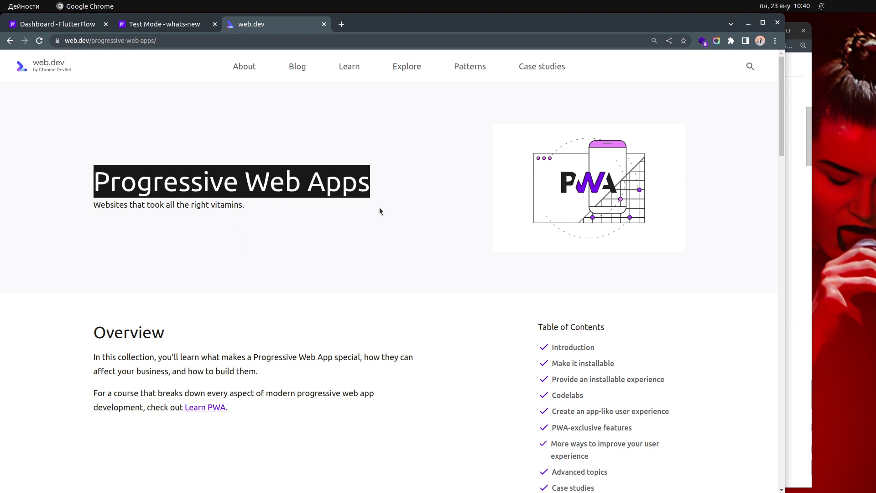
pyautogui.click(379, 207)
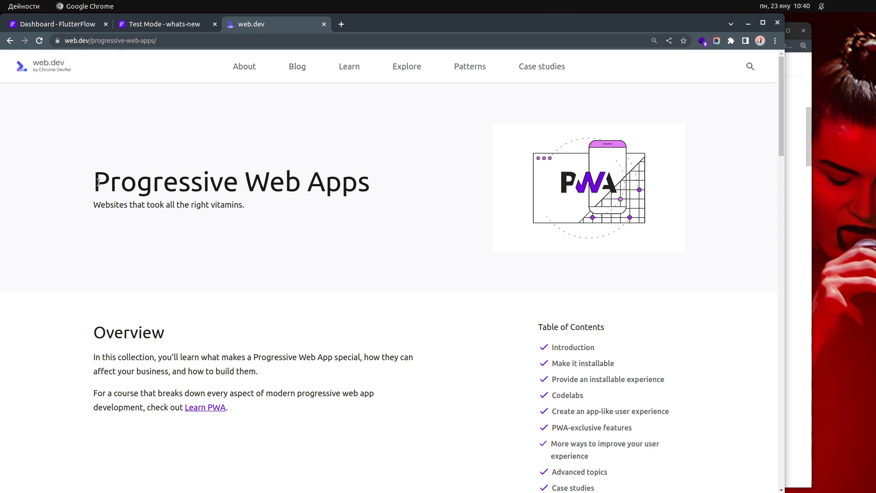
pyautogui.moveTo(99, 182); pyautogui.dragTo(242, 208)
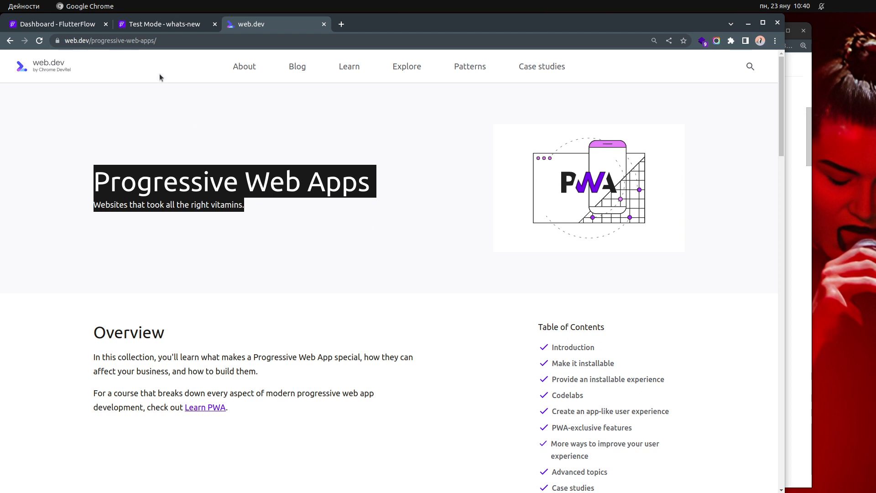
# Step: Return to the FlutterFlow project, switch to the update email in Gmail and read the Autofill Hints For TextFields section
pyautogui.click(82, 24)
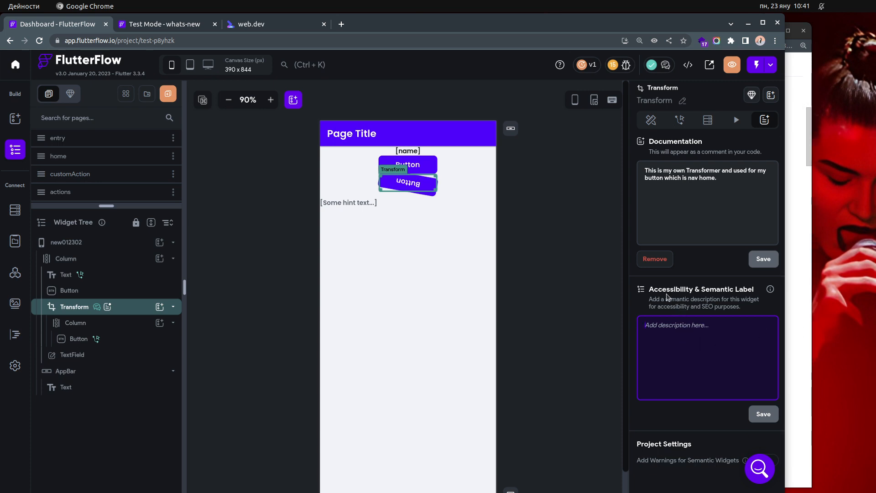
pyautogui.click(793, 311)
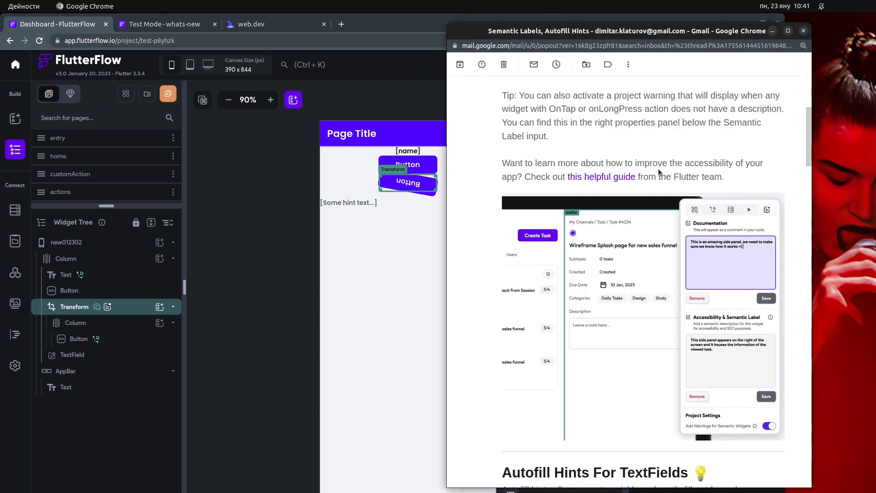
pyautogui.scroll(-5, 658, 168)
pyautogui.scroll(-2, 658, 168)
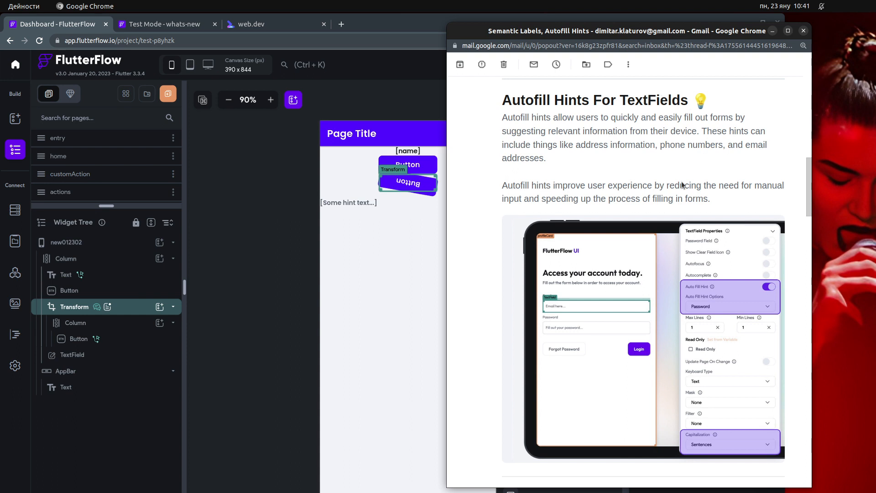
# Step: Set the auto fill hint option of the page's TextField to Email
pyautogui.click(359, 204)
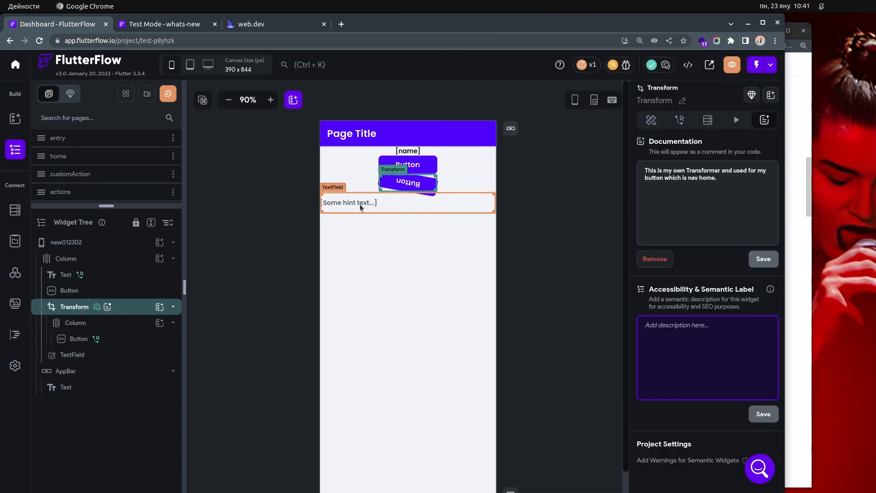
pyautogui.click(360, 204)
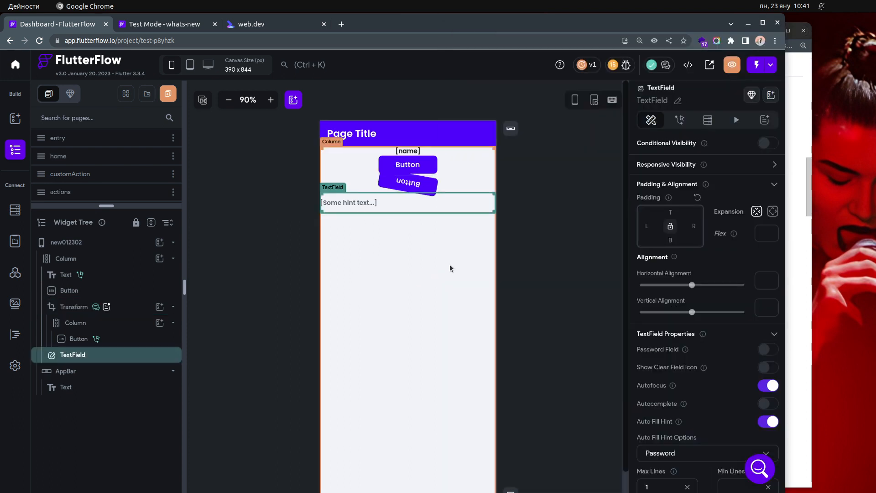
pyautogui.scroll(-1, 714, 377)
pyautogui.scroll(-3, 713, 376)
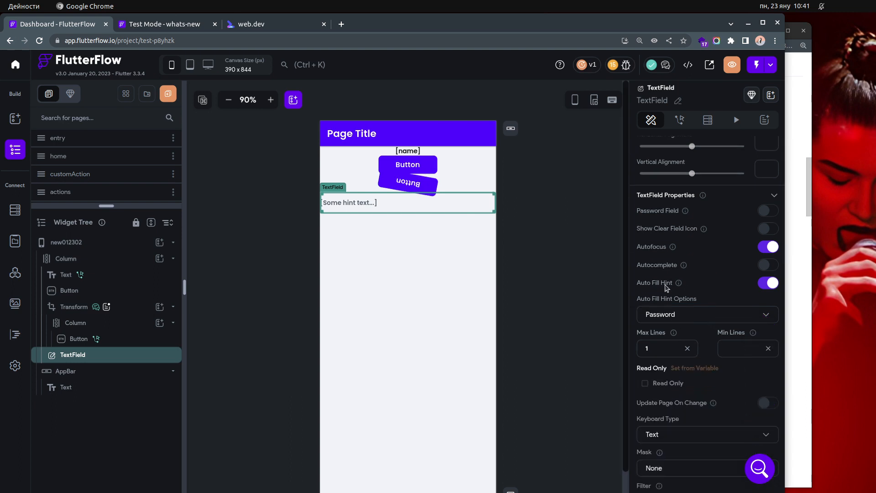
pyautogui.moveTo(679, 284)
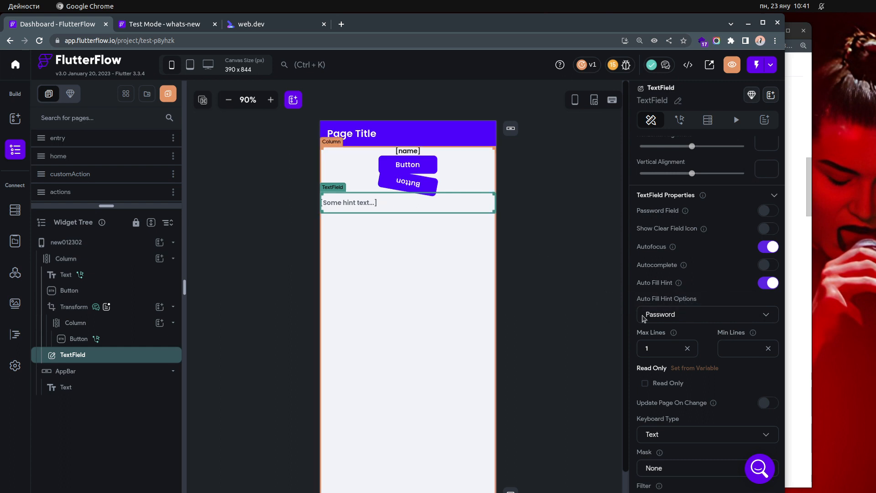
pyautogui.click(703, 317)
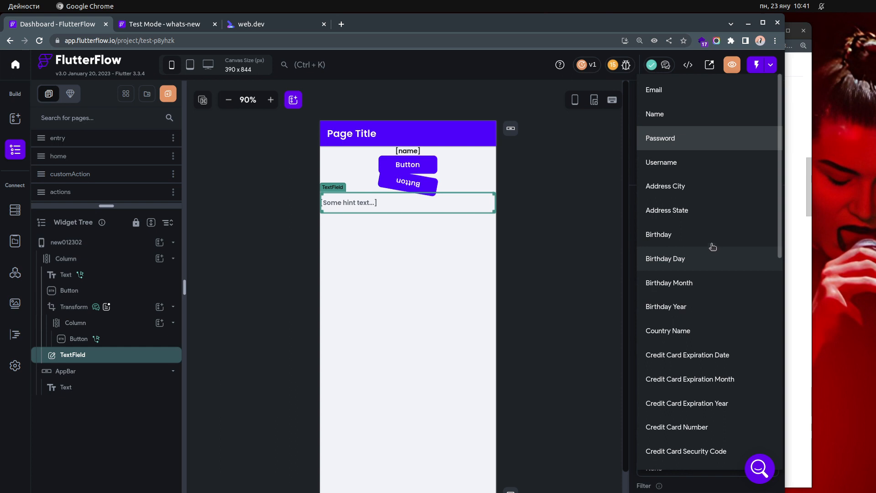
pyautogui.click(702, 91)
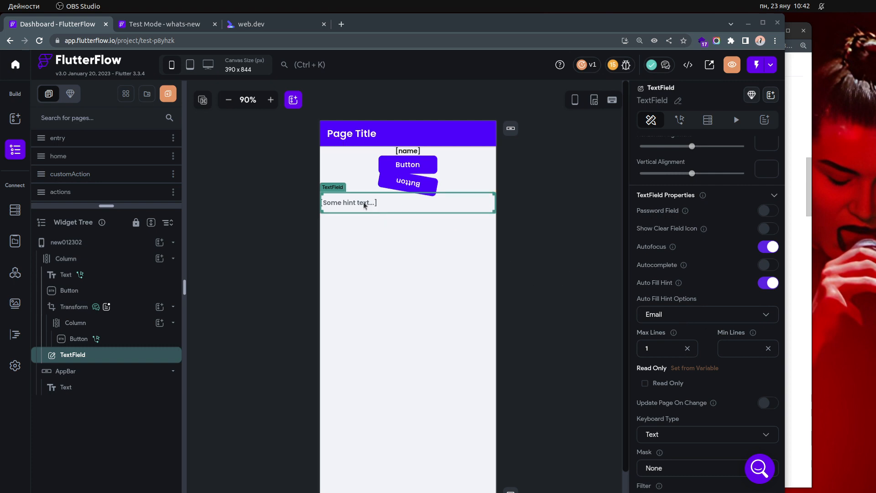
# Step: Check the loading state of the whats-new Test Mode session and return to the project
pyautogui.click(173, 25)
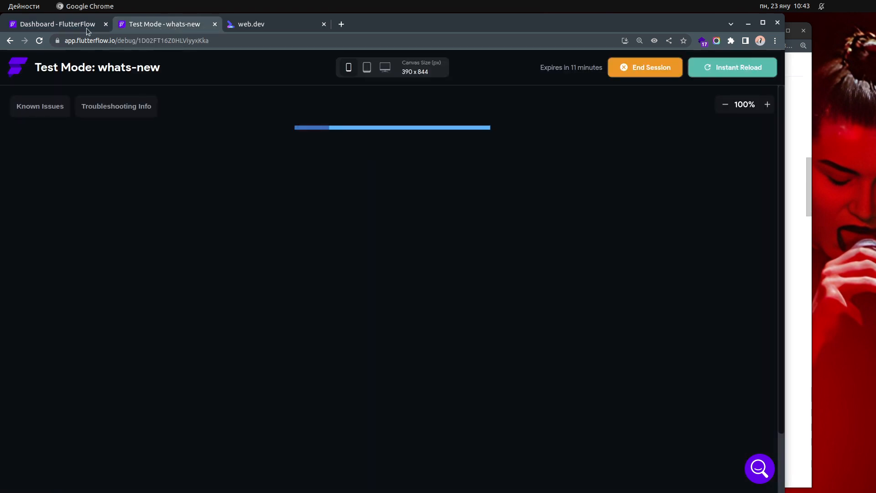
pyautogui.moveTo(66, 25)
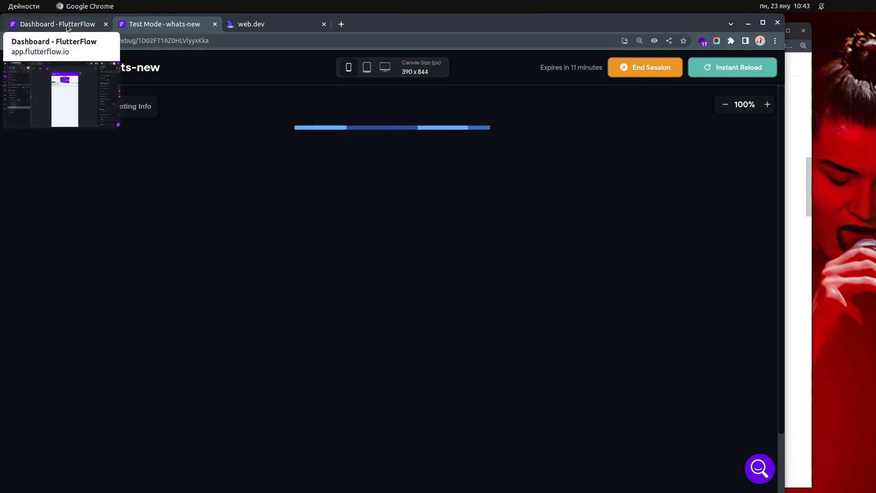
pyautogui.click(66, 25)
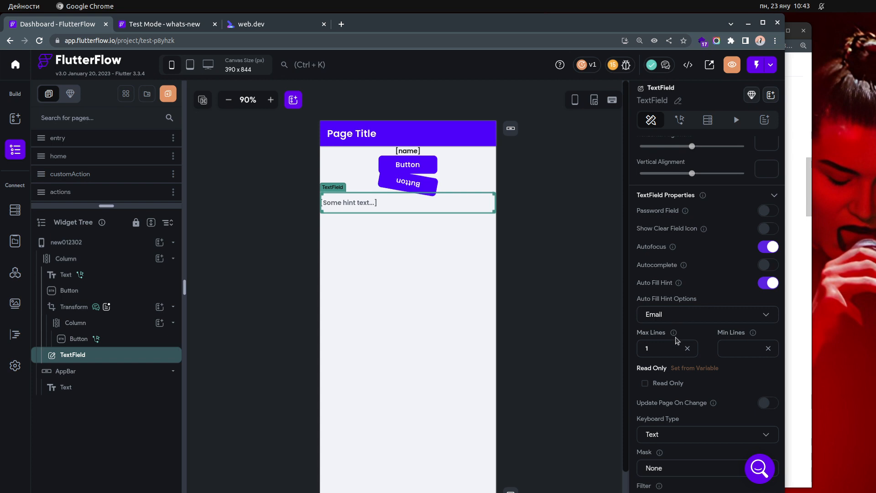
pyautogui.click(164, 24)
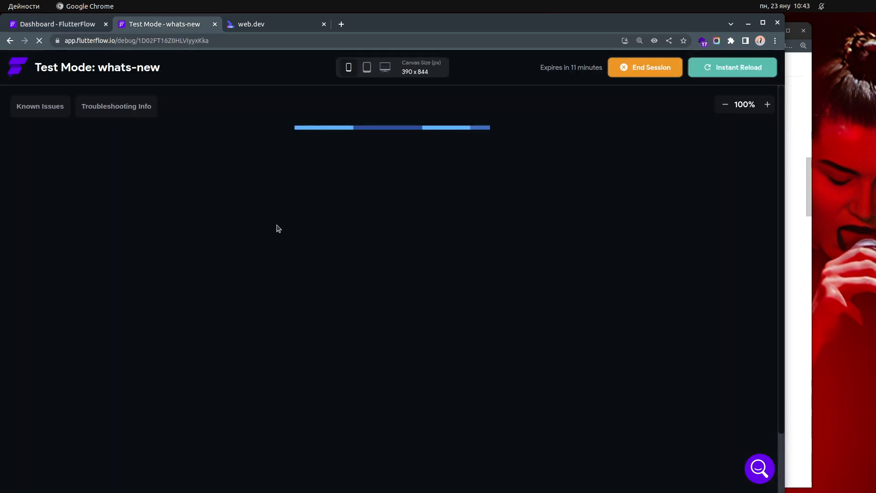
pyautogui.click(73, 23)
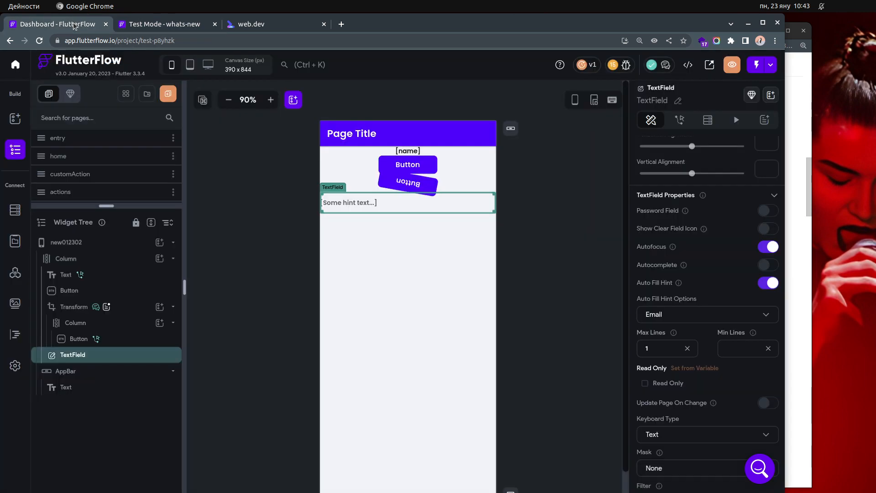
# Step: Reread the email's autofill section and examine the full list of auto fill hint options available for the TextField
pyautogui.click(802, 306)
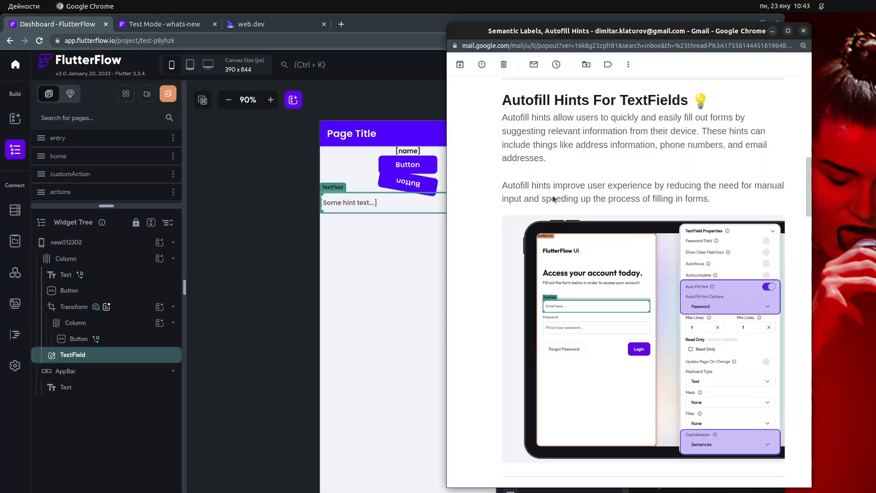
pyautogui.click(296, 276)
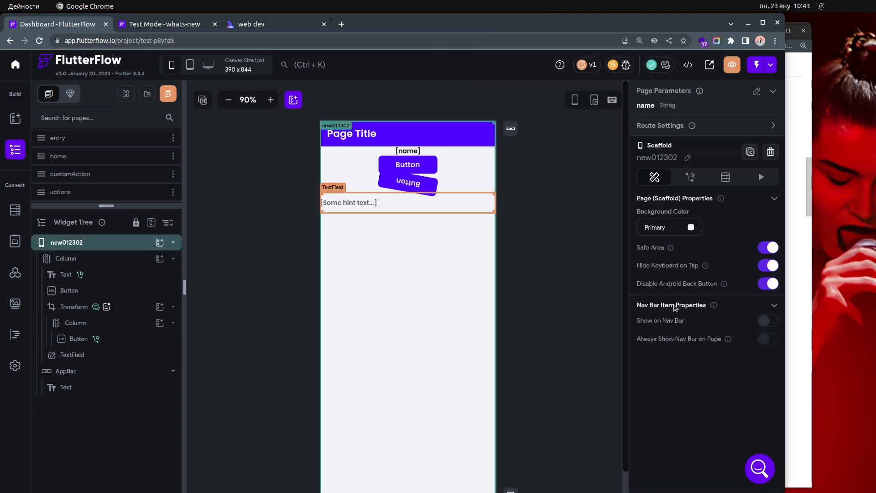
pyautogui.scroll(-1, 704, 390)
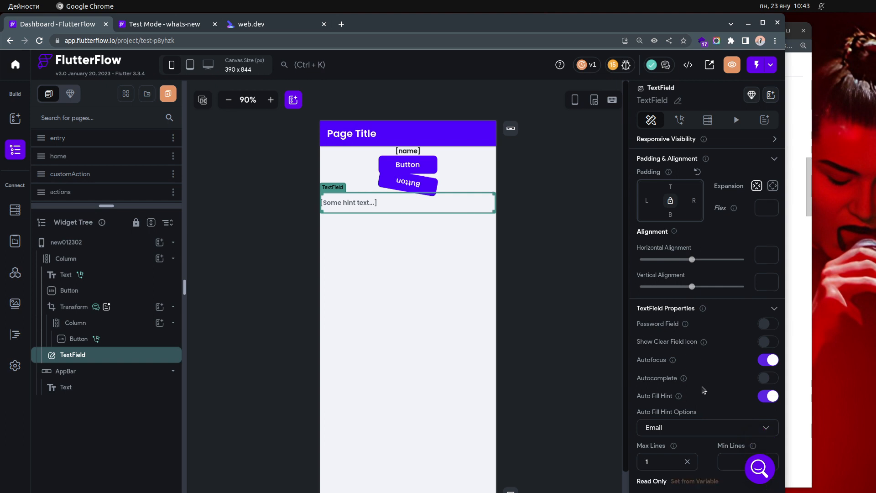
pyautogui.scroll(-1, 703, 390)
pyautogui.click(701, 389)
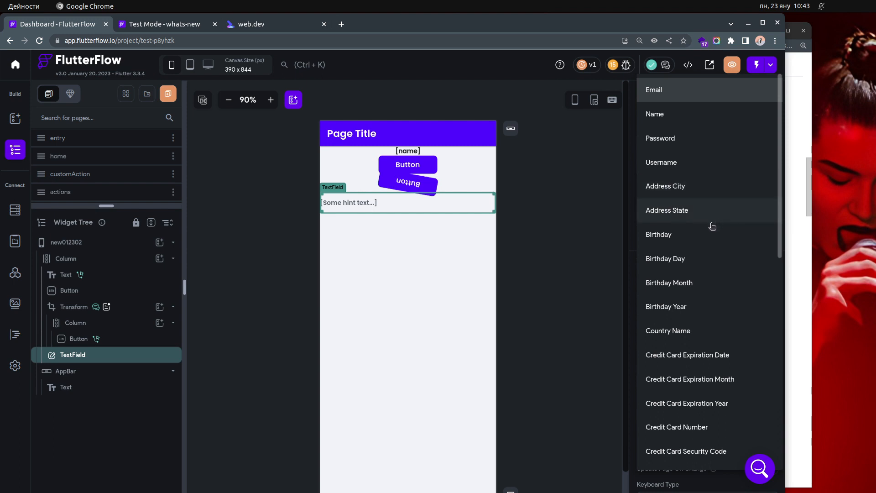
pyautogui.scroll(-2, 712, 226)
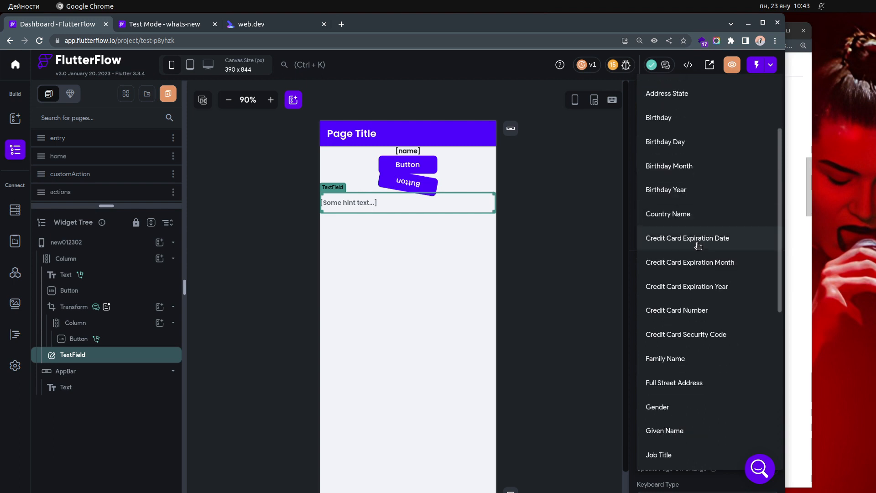
pyautogui.scroll(-4, 730, 227)
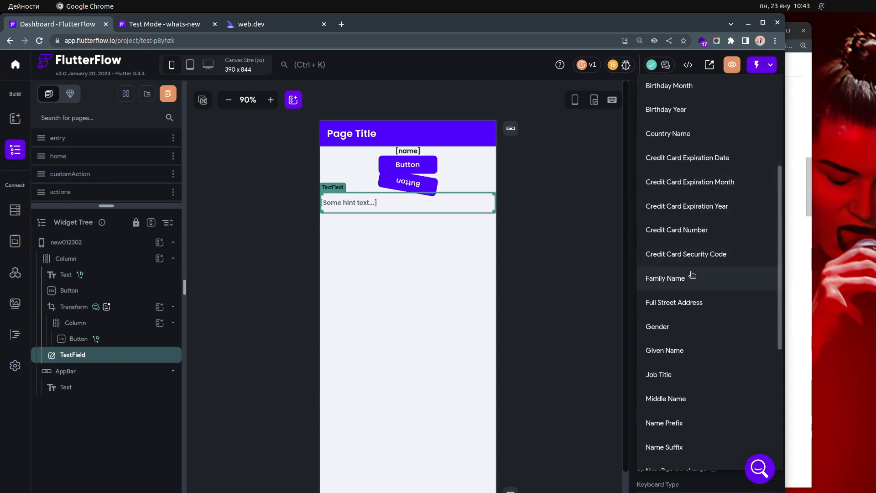
pyautogui.scroll(-3, 700, 259)
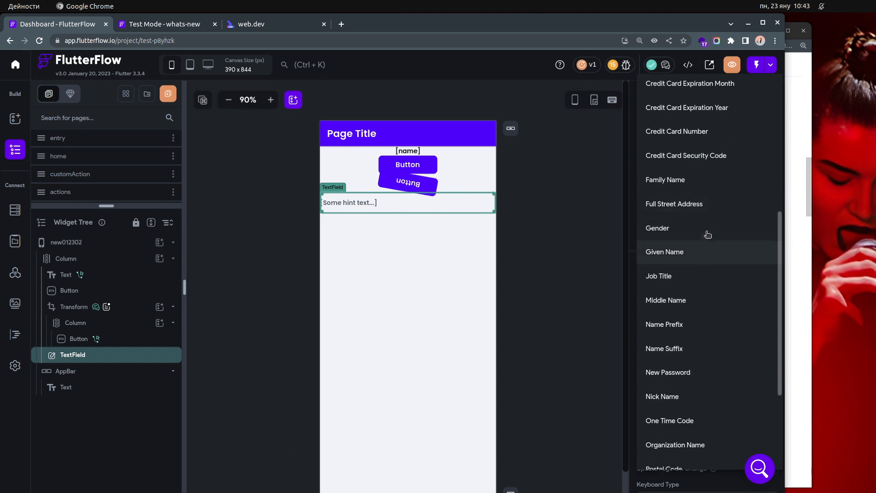
pyautogui.scroll(2, 705, 228)
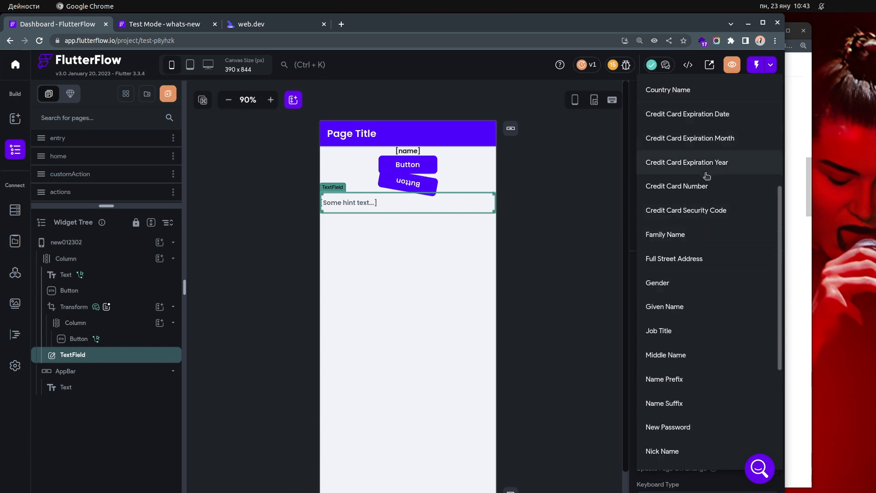
pyautogui.scroll(-2, 675, 207)
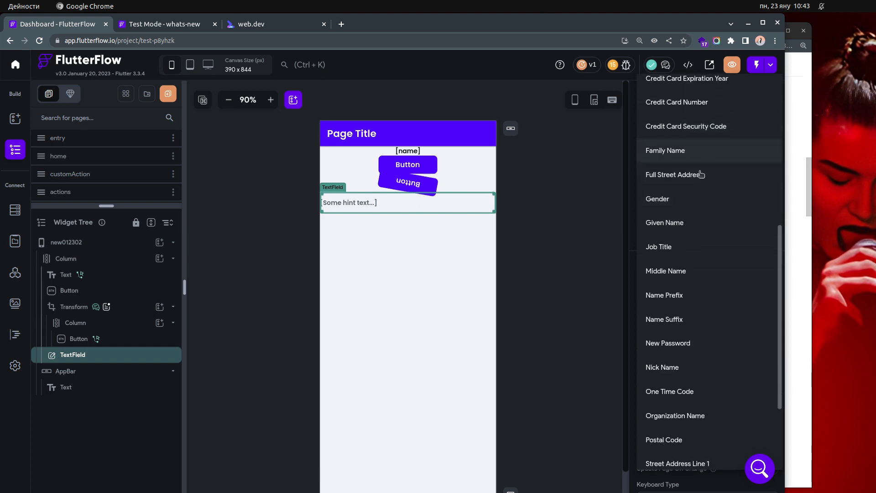
pyautogui.scroll(-1, 684, 179)
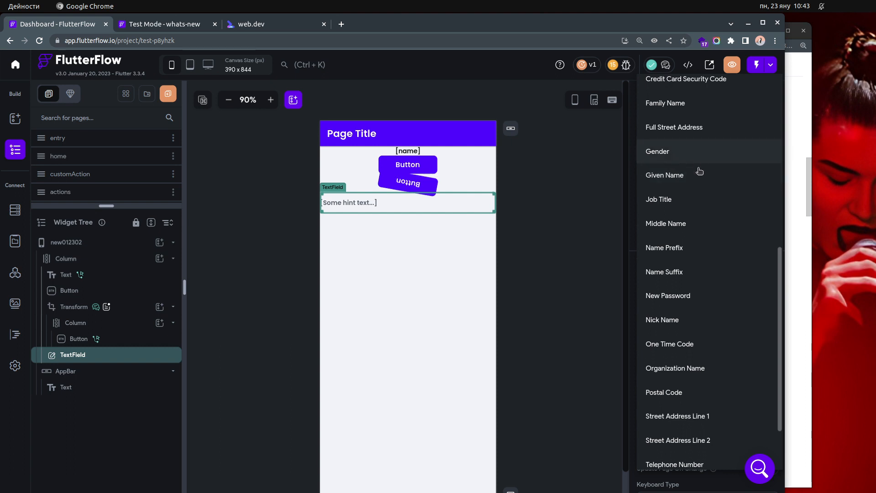
pyautogui.scroll(-2, 699, 182)
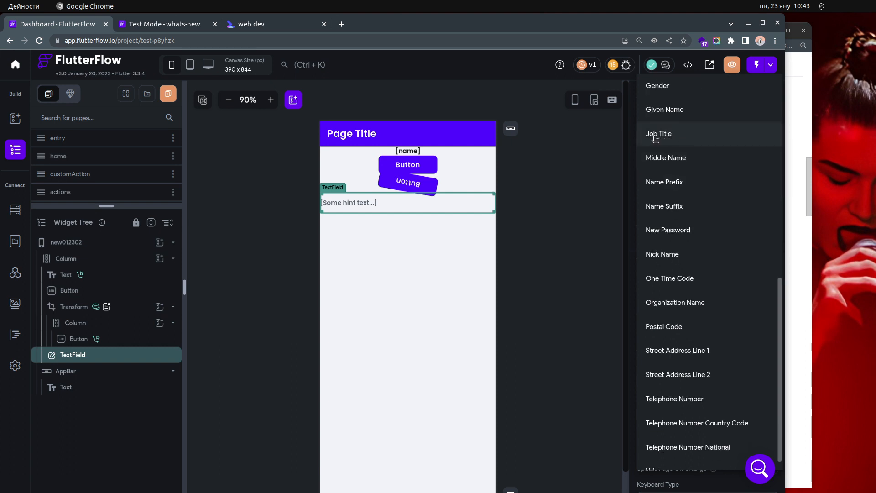
pyautogui.scroll(-1, 698, 166)
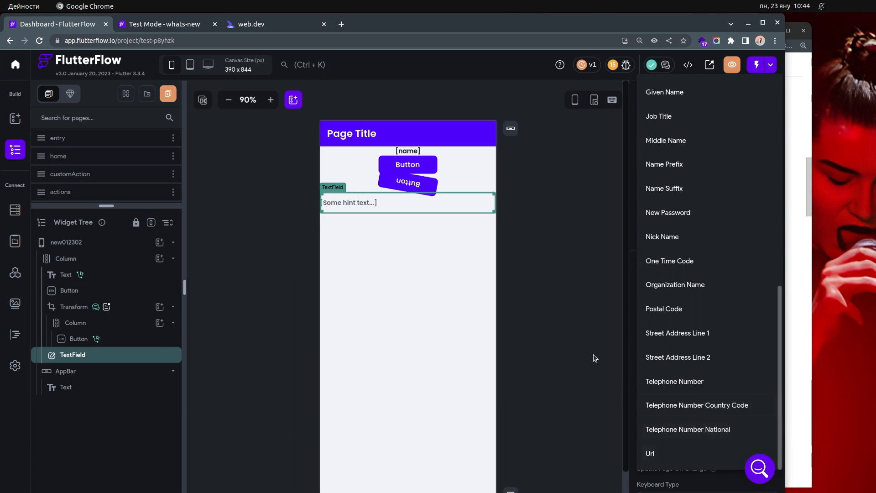
pyautogui.click(612, 373)
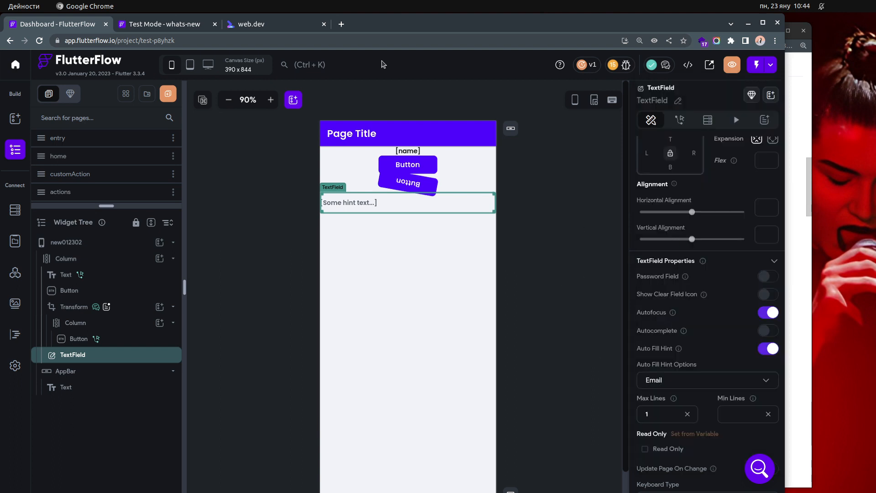
# Step: Recheck the Test Mode session and read the Parameter Improvements section of the update email in Gmail
pyautogui.click(181, 27)
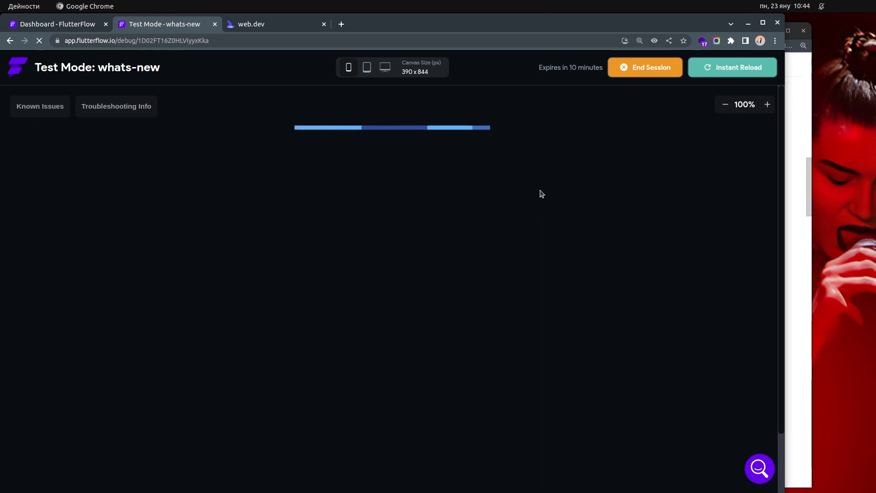
pyautogui.click(805, 201)
pyautogui.scroll(-8, 694, 181)
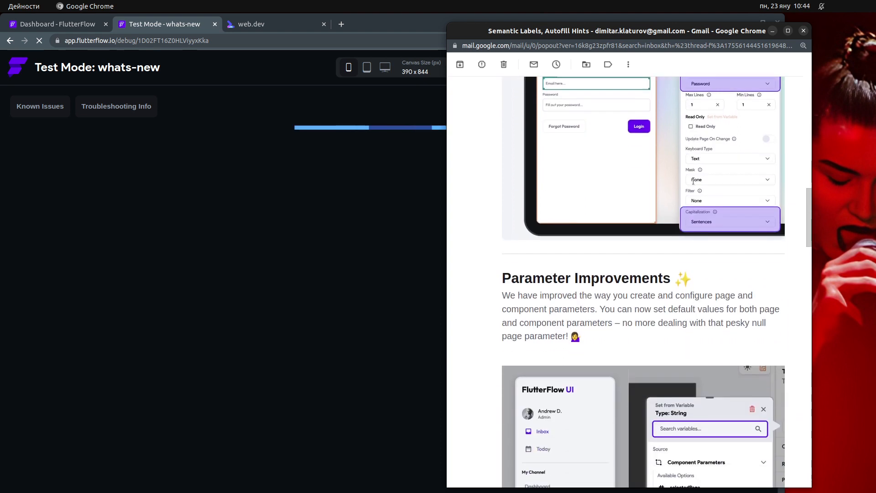
pyautogui.scroll(-1, 693, 181)
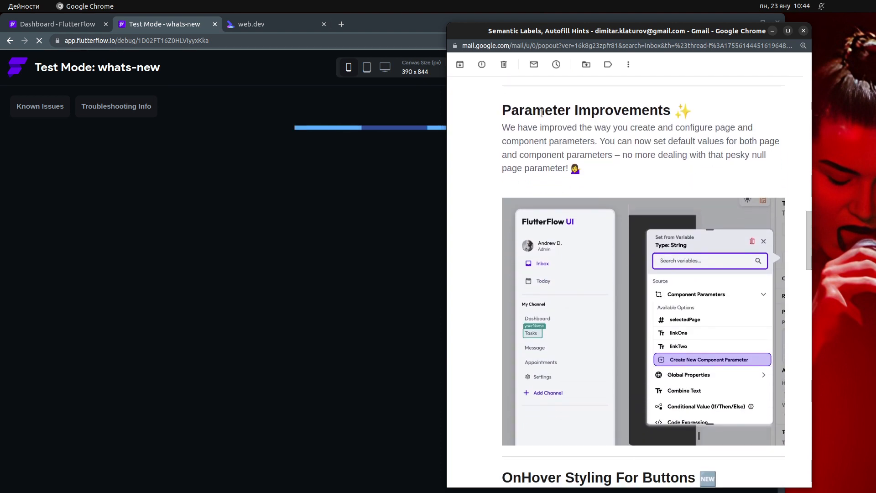
pyautogui.tripleClick(622, 112)
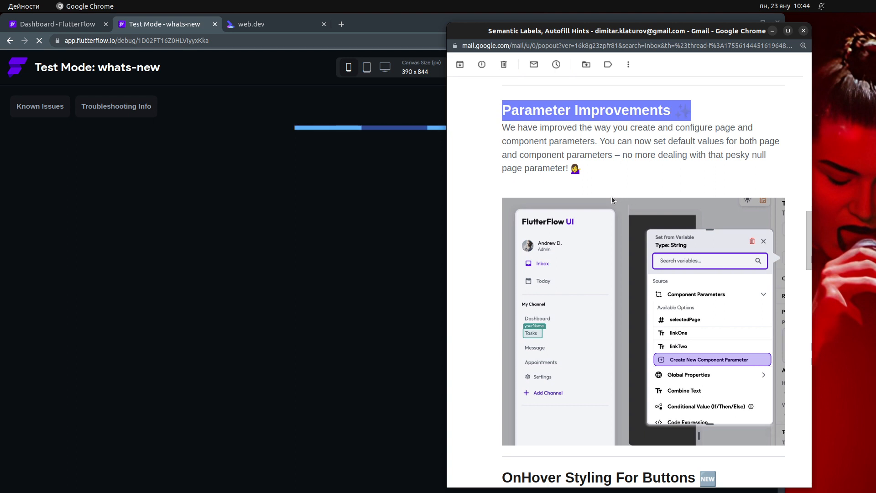
pyautogui.click(625, 144)
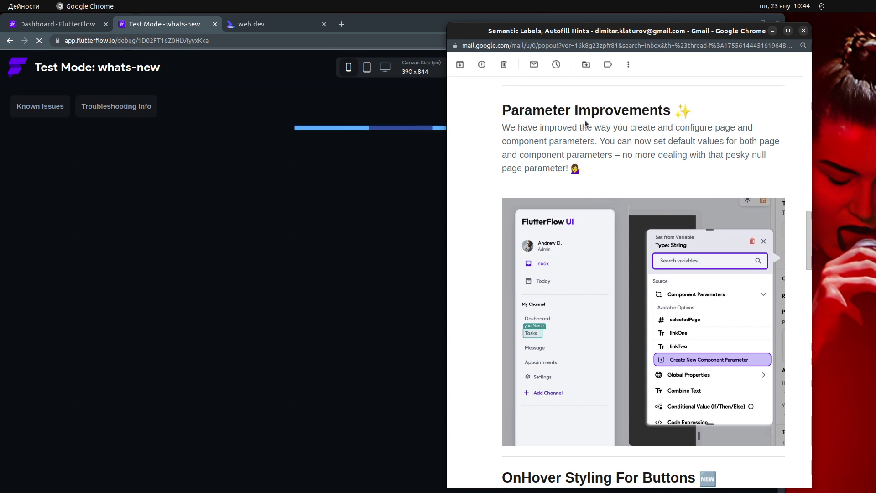
# Step: Return to the FlutterFlow project and inspect the default value of the new012302 page's name parameter
pyautogui.click(71, 24)
pyautogui.click(70, 24)
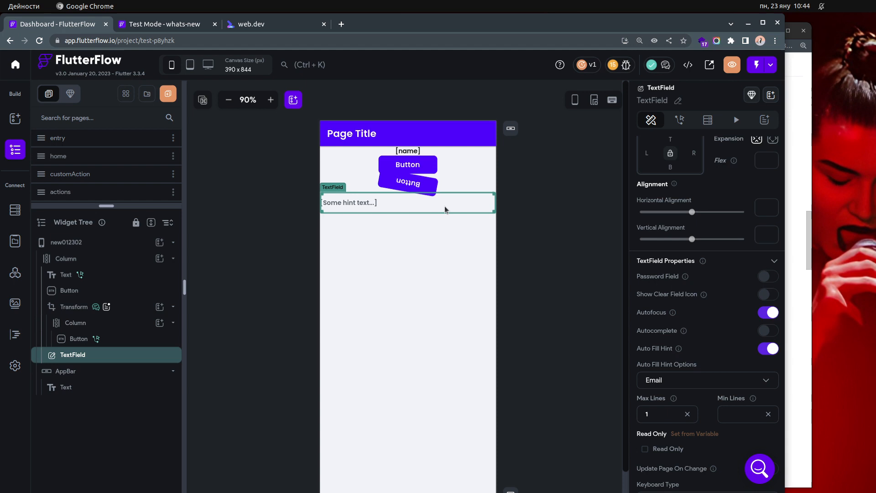
pyautogui.click(536, 242)
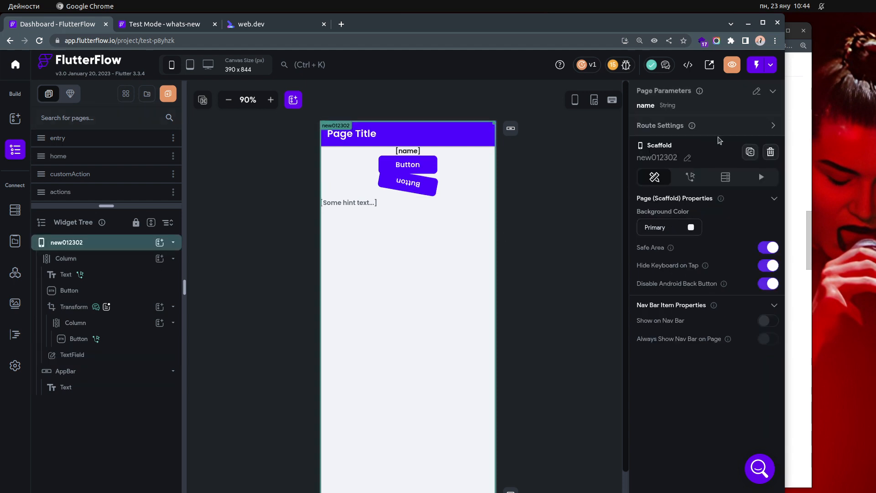
pyautogui.click(774, 92)
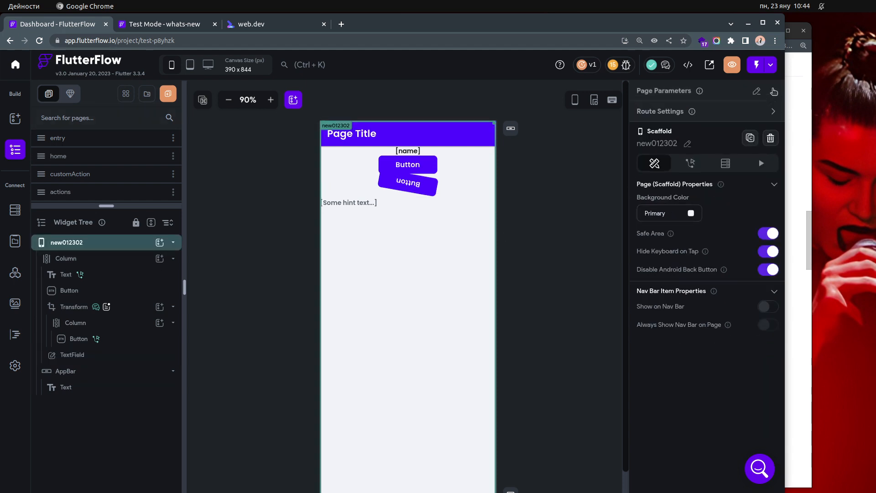
pyautogui.click(773, 91)
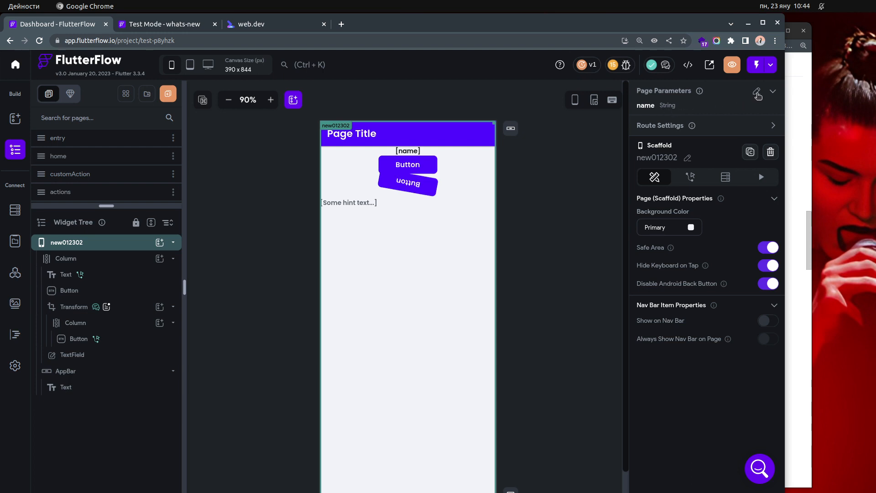
pyautogui.click(757, 93)
pyautogui.click(682, 150)
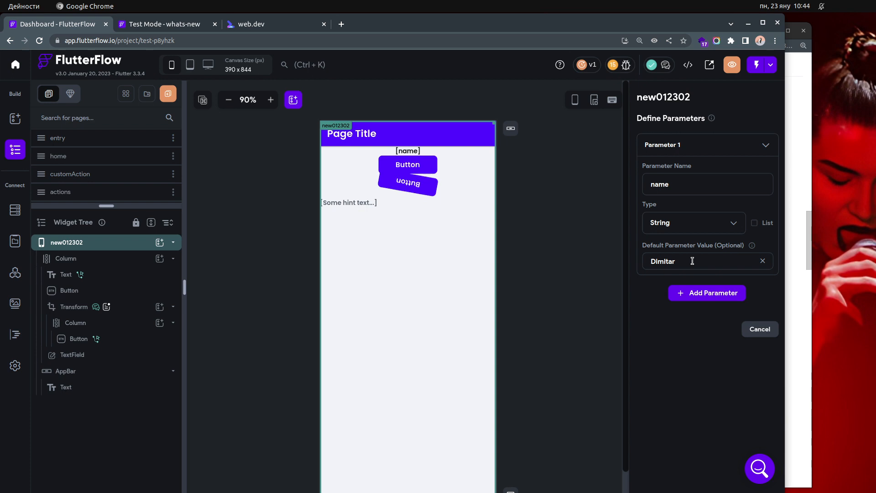
pyautogui.doubleClick(654, 261)
pyautogui.click(559, 275)
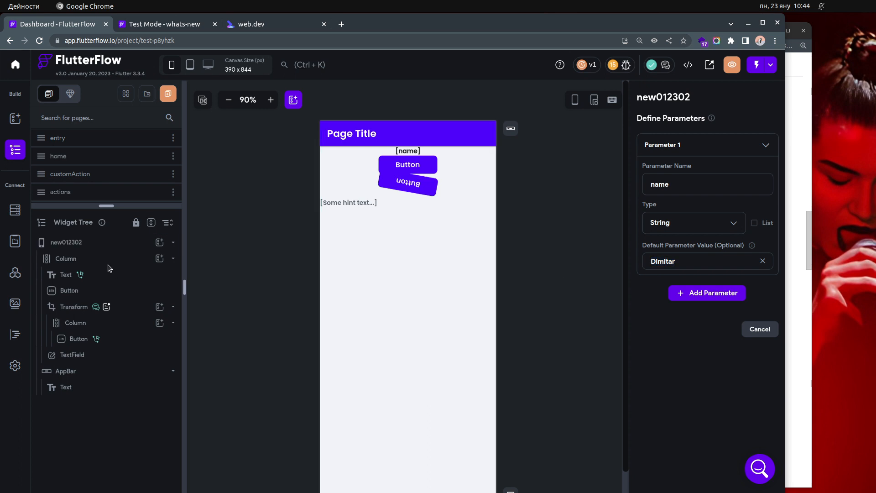
# Step: Add the name parameter to the navigation action of the entry page's new button and remove it again
pyautogui.click(115, 142)
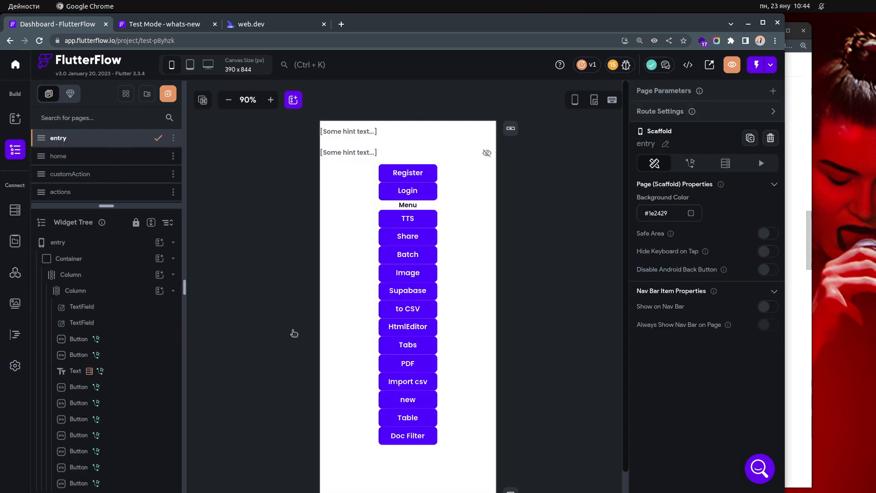
pyautogui.click(415, 401)
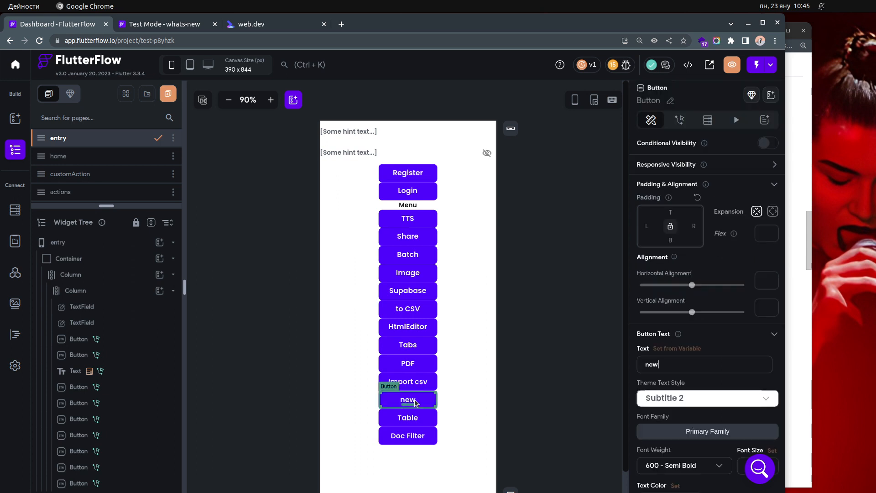
pyautogui.click(680, 121)
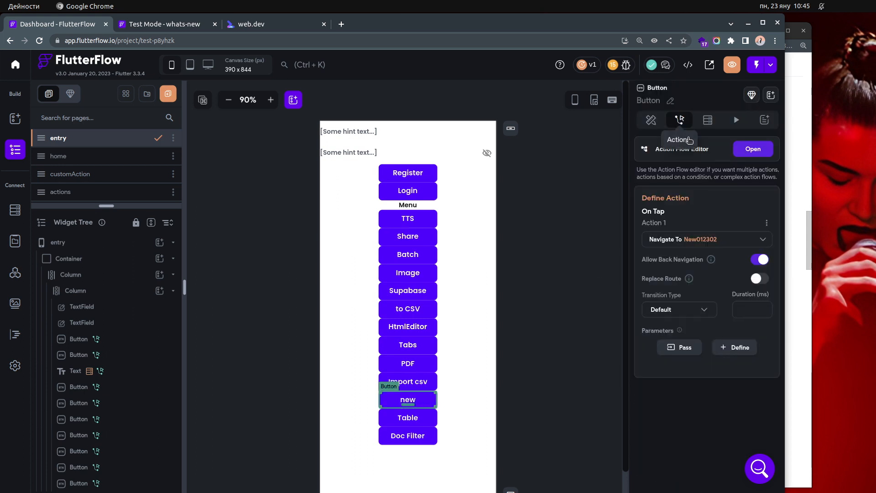
pyautogui.click(684, 349)
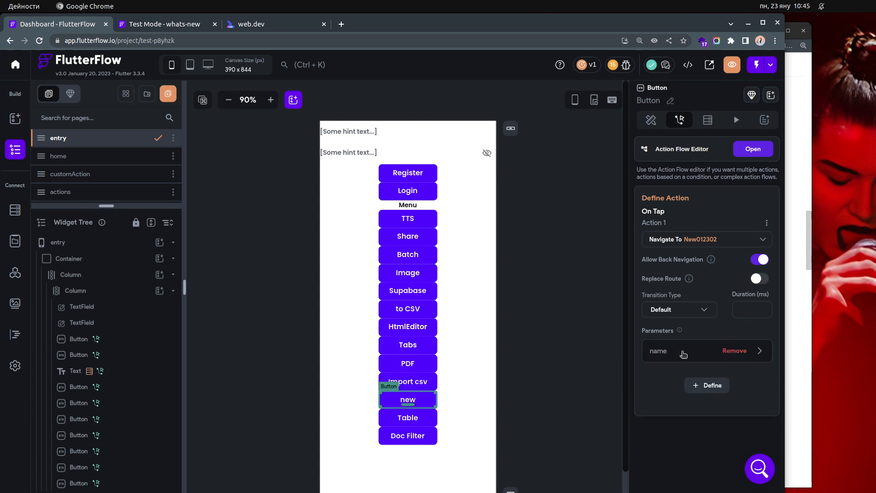
pyautogui.click(686, 354)
pyautogui.scroll(-3, 679, 381)
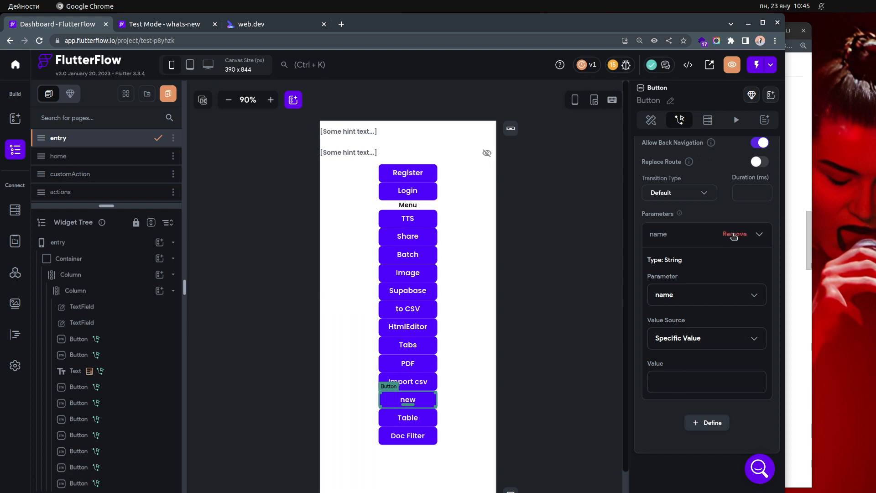
pyautogui.click(733, 234)
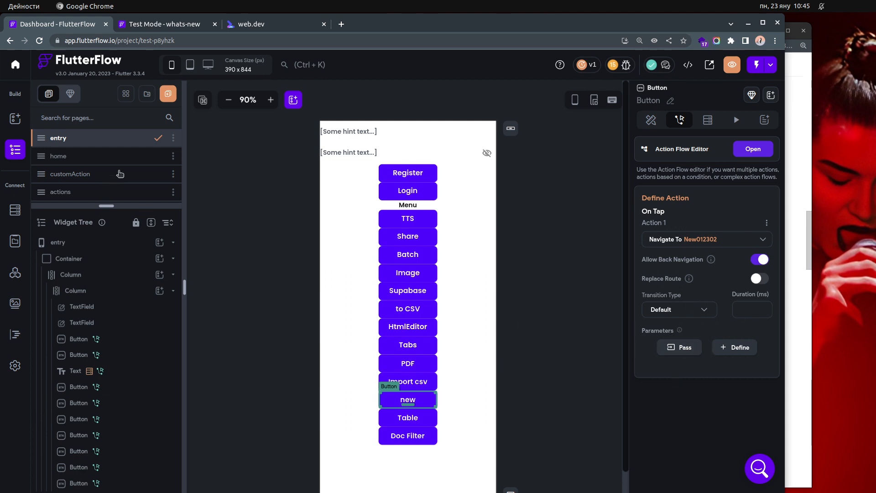
# Step: Reopen the new012302 page and recheck the default value defined for its name parameter
pyautogui.scroll(-6, 120, 173)
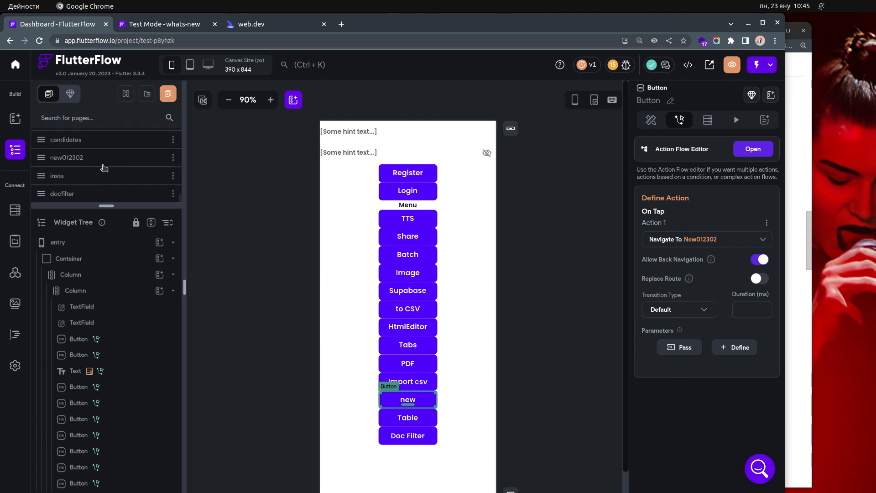
pyautogui.click(102, 163)
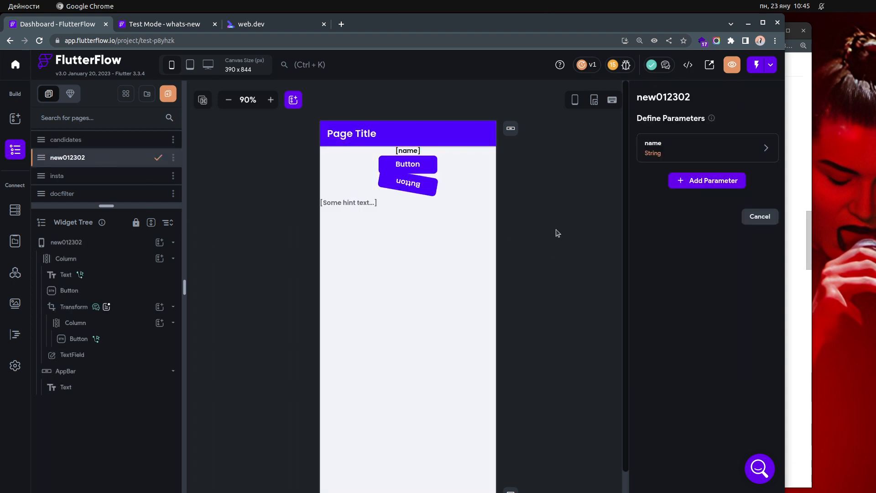
pyautogui.click(667, 151)
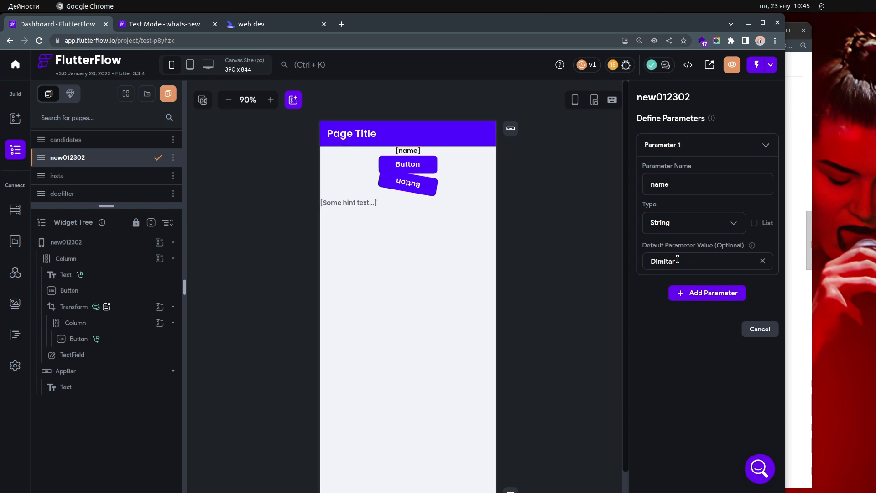
pyautogui.moveTo(677, 260); pyautogui.dragTo(647, 261)
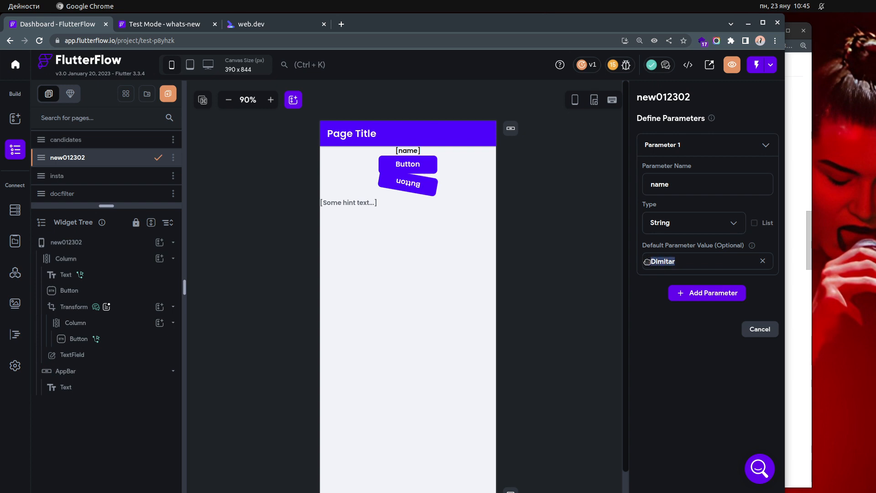
pyautogui.click(688, 262)
pyautogui.moveTo(632, 262); pyautogui.dragTo(616, 263)
pyautogui.click(596, 265)
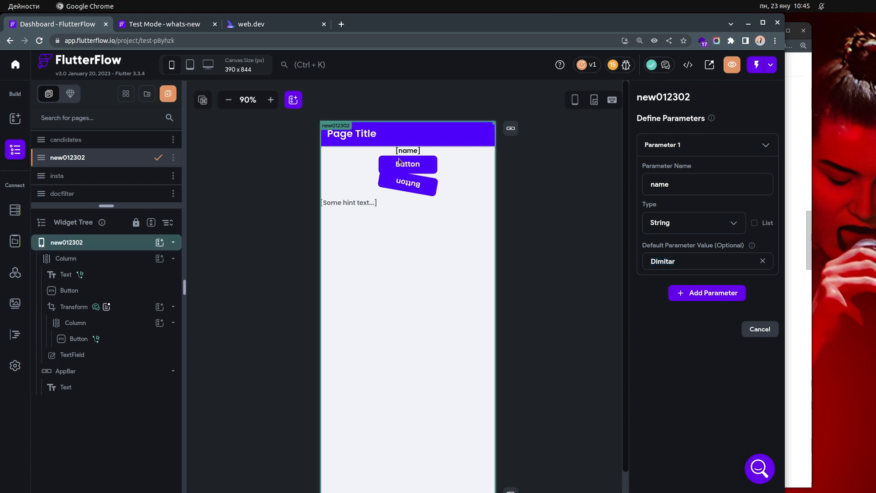
# Step: Inspect how the Text widget above the buttons is bound to the name page parameter, leaving the binding unchanged
pyautogui.click(481, 205)
pyautogui.click(408, 150)
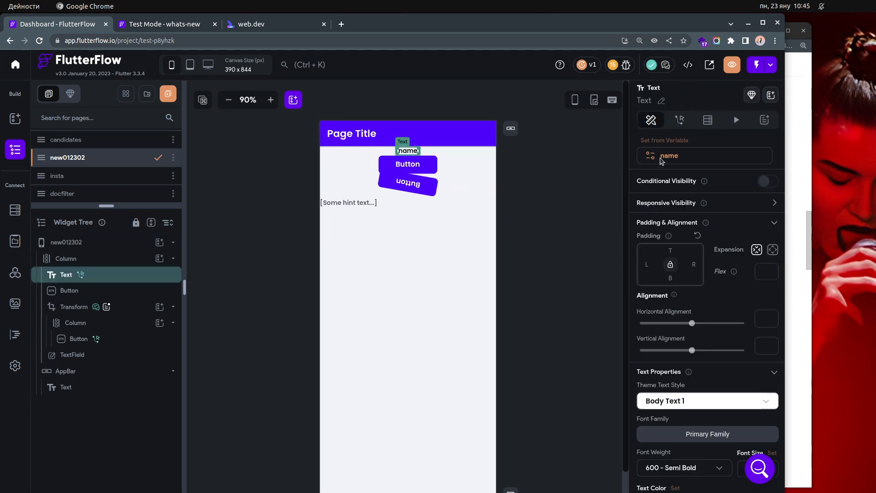
pyautogui.click(679, 141)
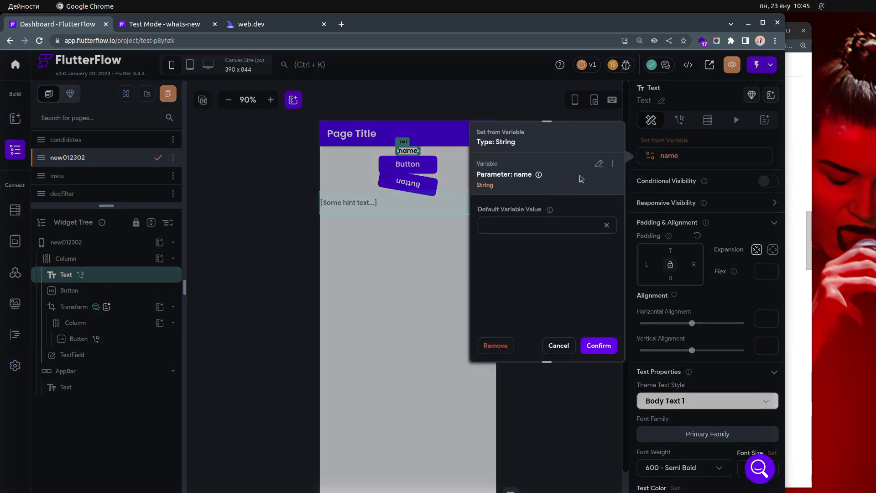
pyautogui.click(599, 162)
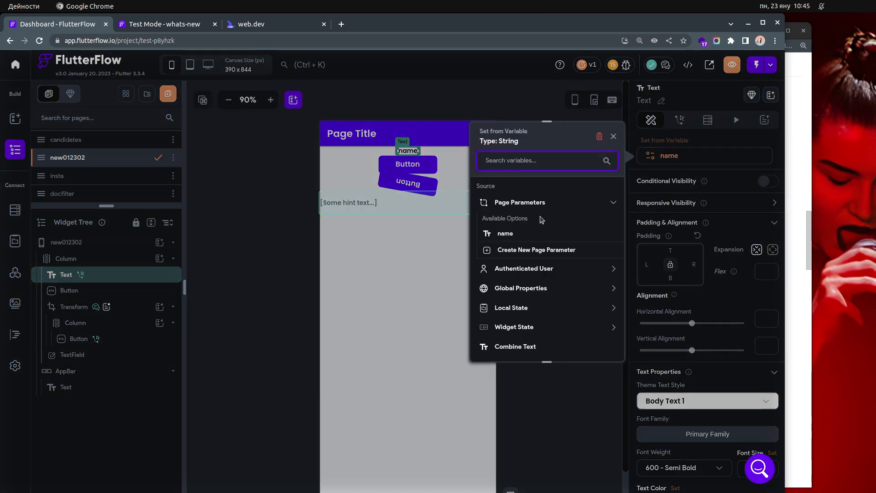
pyautogui.click(564, 235)
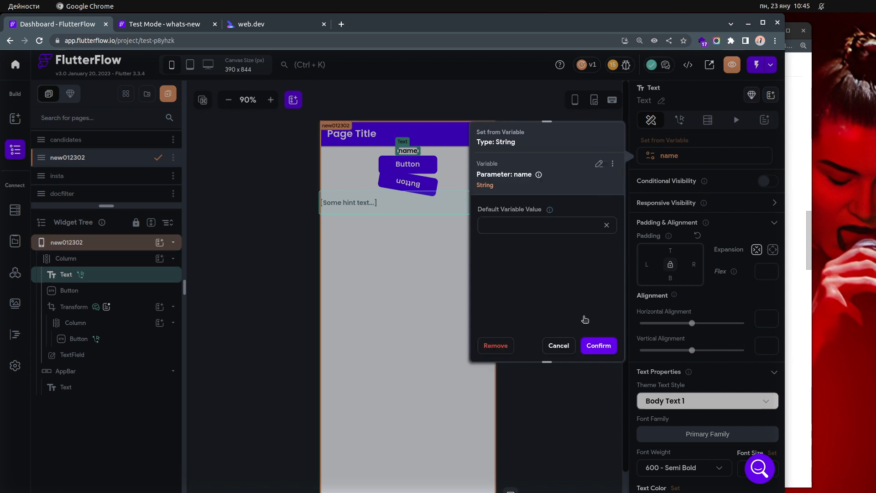
pyautogui.click(558, 346)
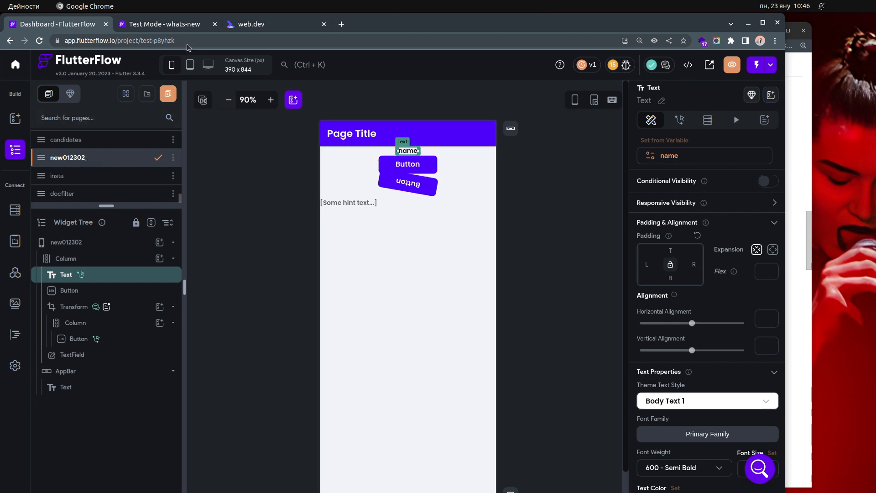
# Step: Run an instant reload of the whats-new Test Mode session
pyautogui.click(165, 24)
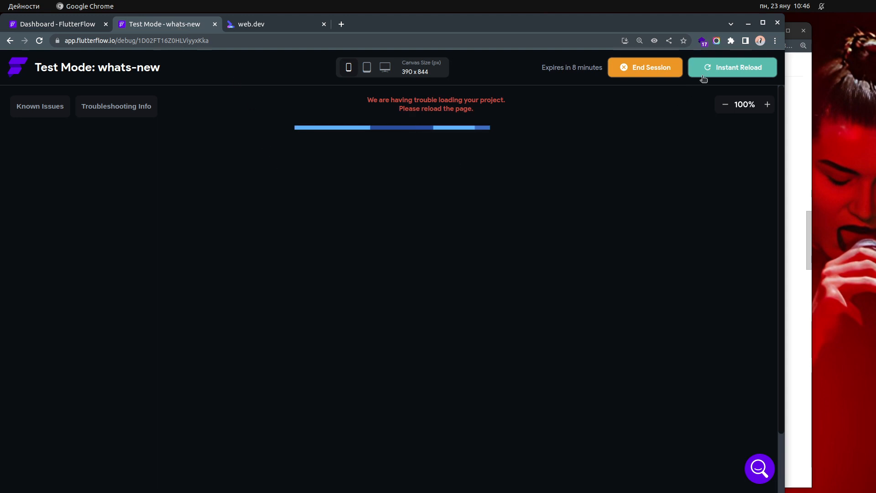
pyautogui.click(73, 27)
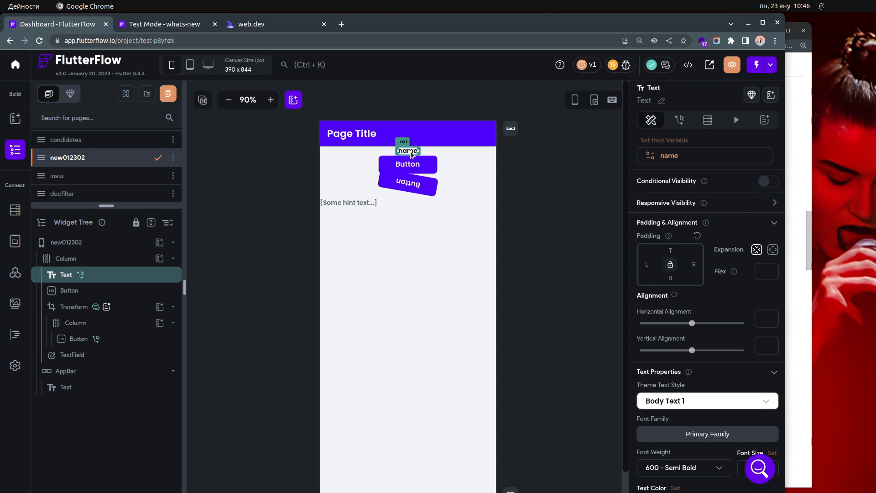
pyautogui.click(175, 26)
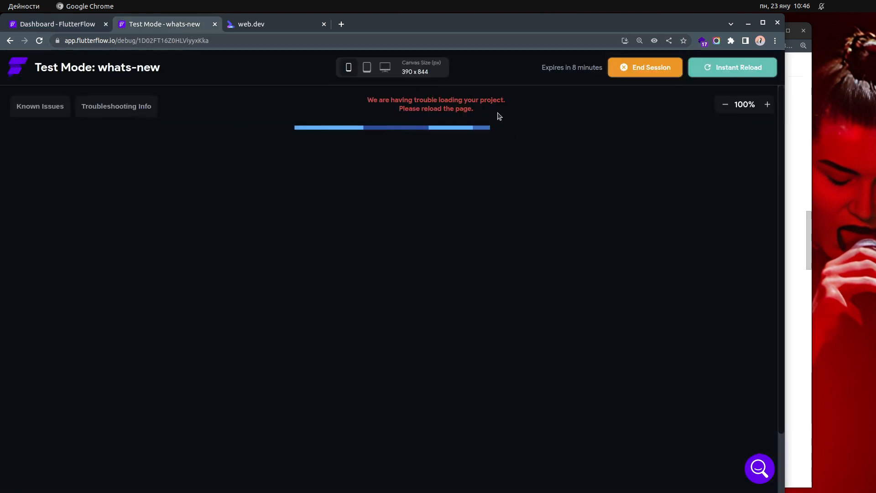
pyautogui.click(725, 67)
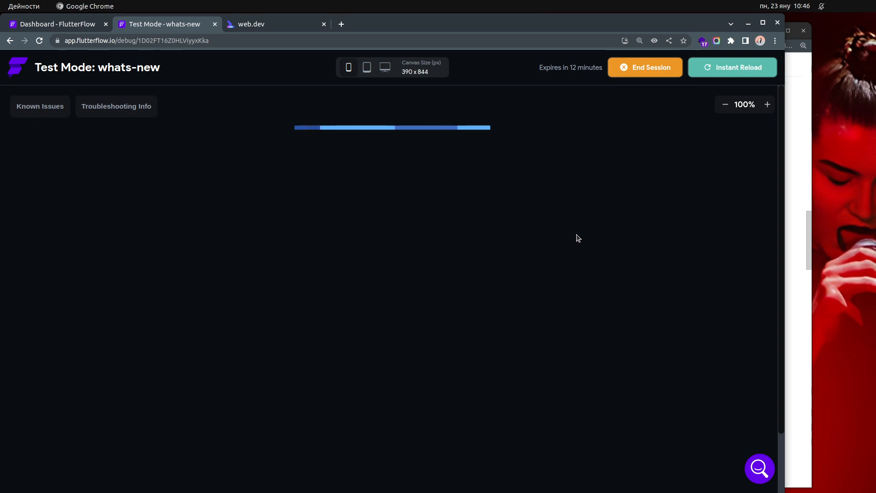
# Step: Switch to the update email in Gmail and read the OnHover Styling For Buttons section
pyautogui.click(806, 240)
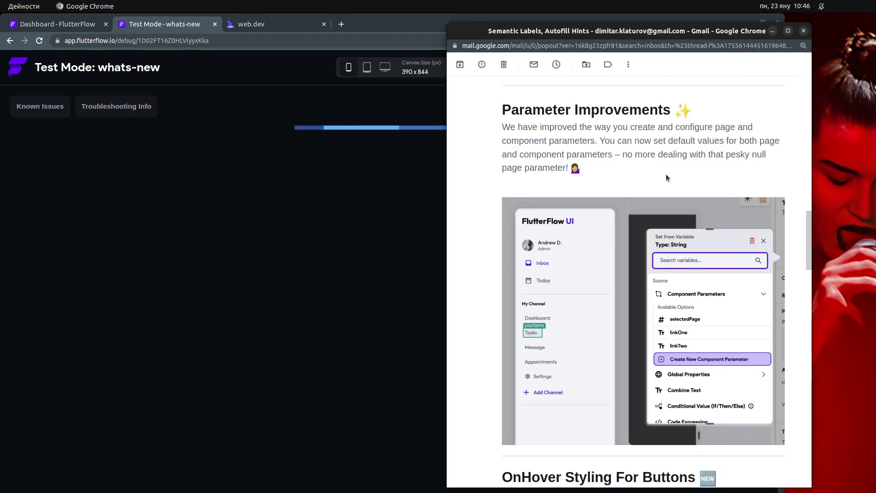
pyautogui.scroll(-8, 666, 174)
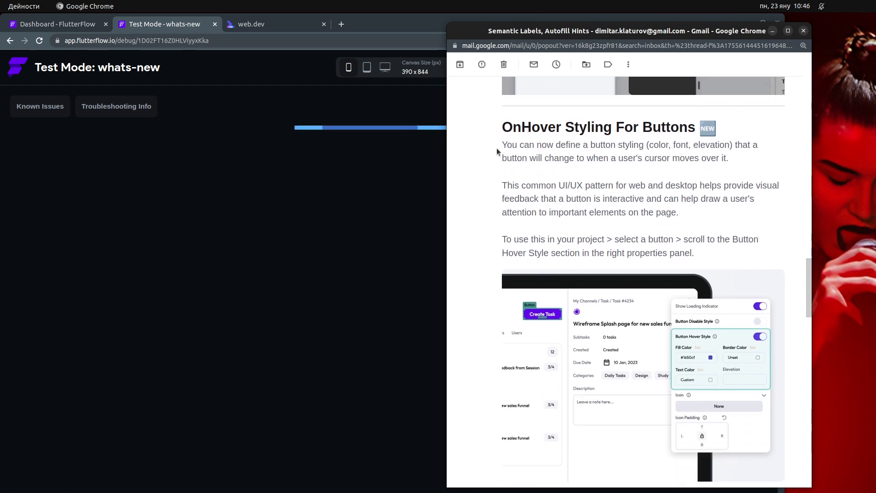
pyautogui.moveTo(513, 127); pyautogui.dragTo(686, 132)
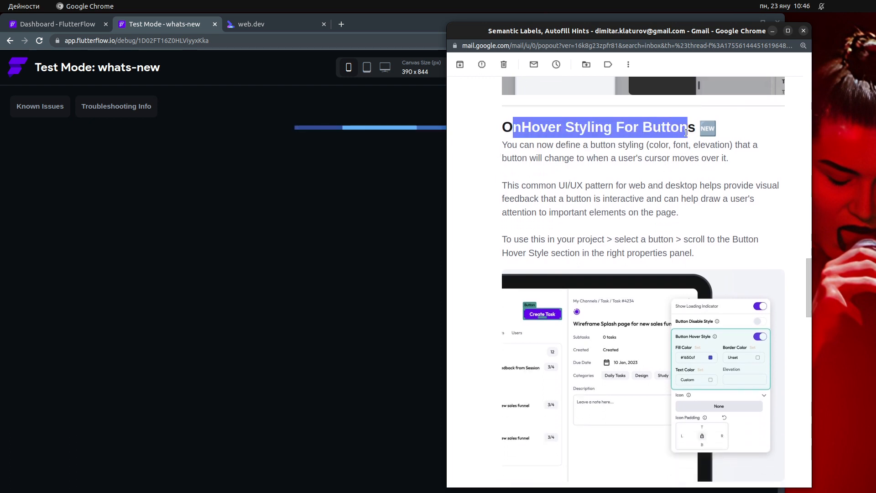
pyautogui.click(665, 133)
pyautogui.tripleClick(649, 129)
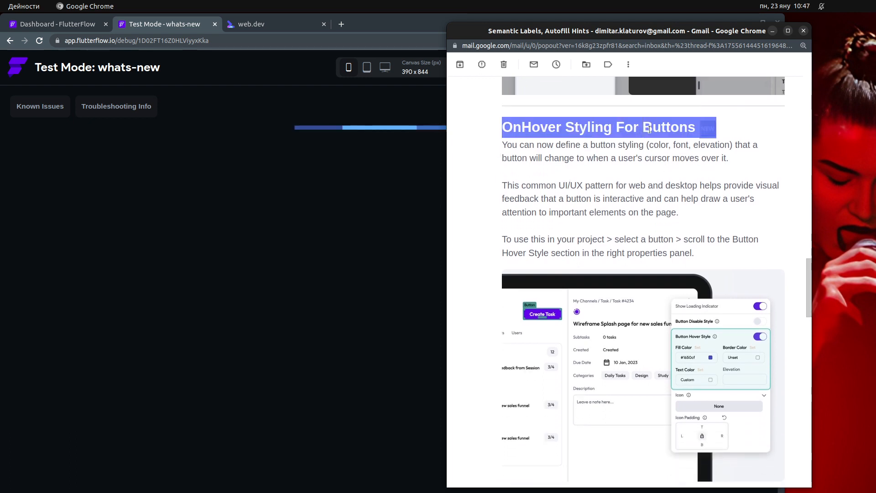
pyautogui.moveTo(559, 185); pyautogui.dragTo(585, 186)
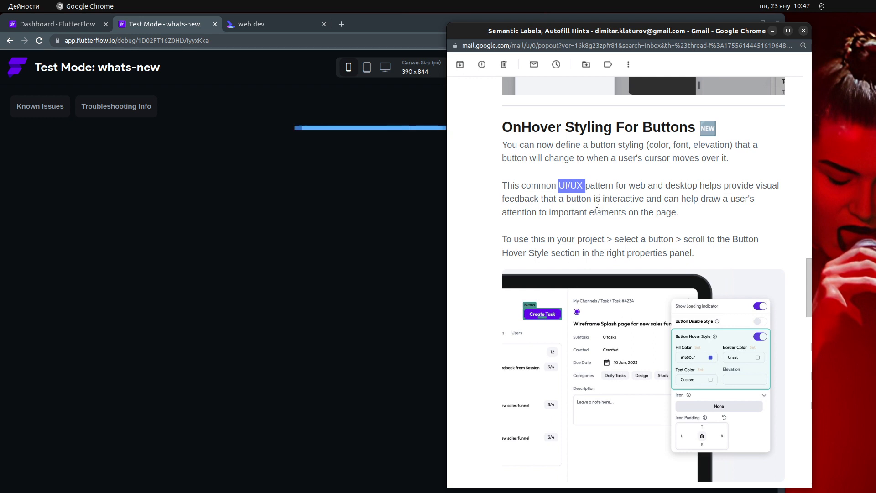
# Step: Return to the FlutterFlow project and examine the Button Hover Style settings of the new012302 page's upper button
pyautogui.click(64, 25)
pyautogui.click(57, 23)
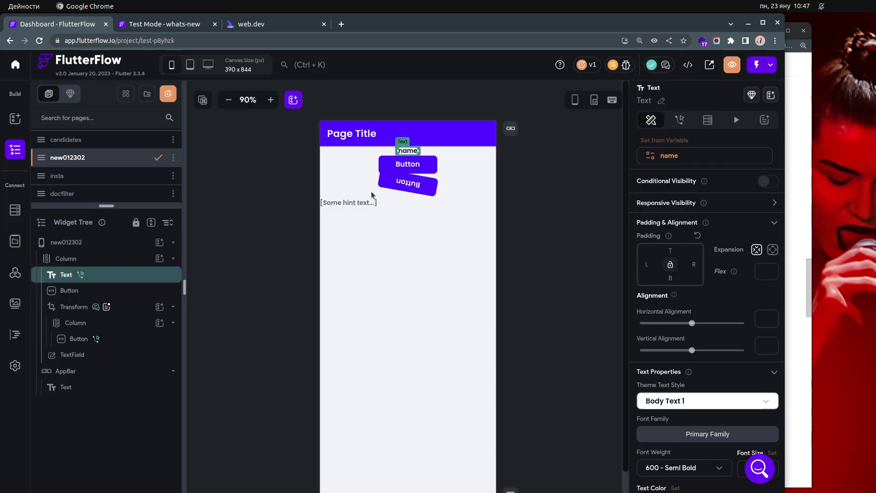
pyautogui.click(408, 167)
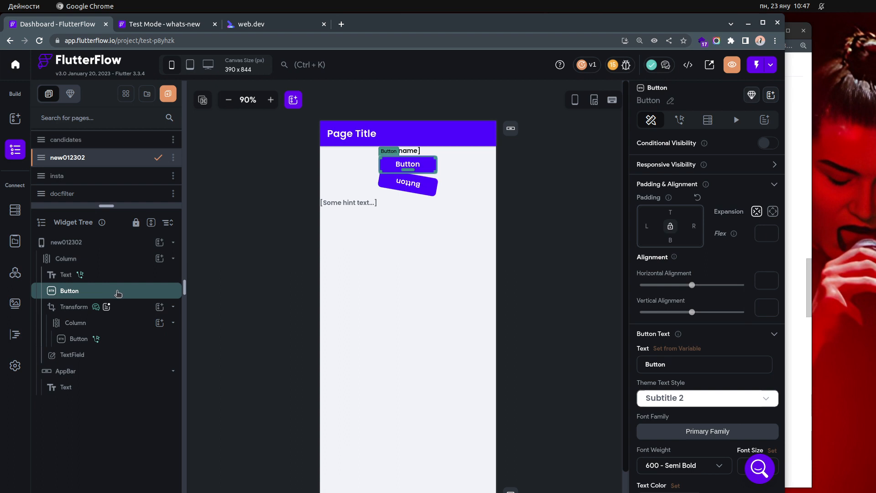
pyautogui.scroll(-7, 733, 261)
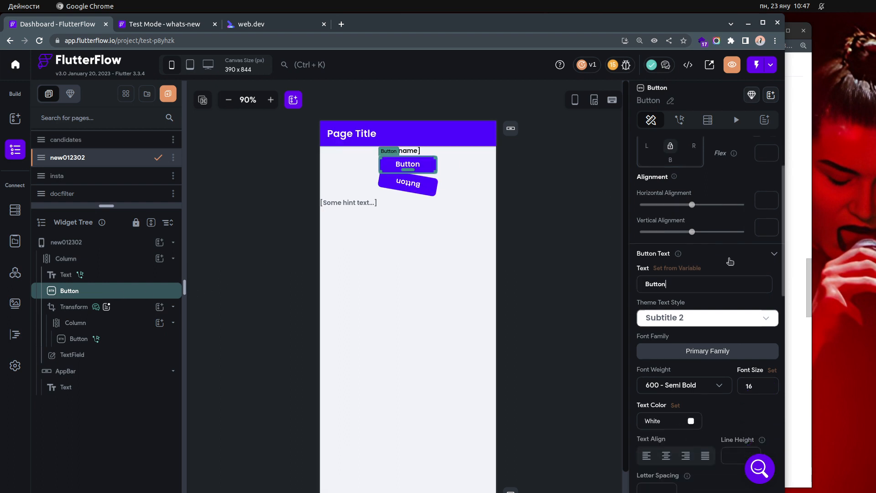
pyautogui.scroll(-5, 729, 261)
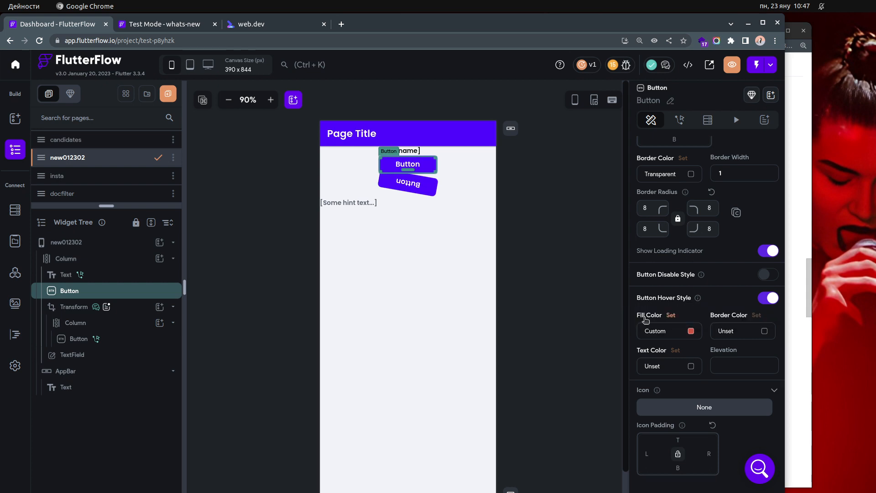
# Step: Switch to the update email in Gmail and read the Auto-Capitalization For TextFields section
pyautogui.scroll(-2, 645, 320)
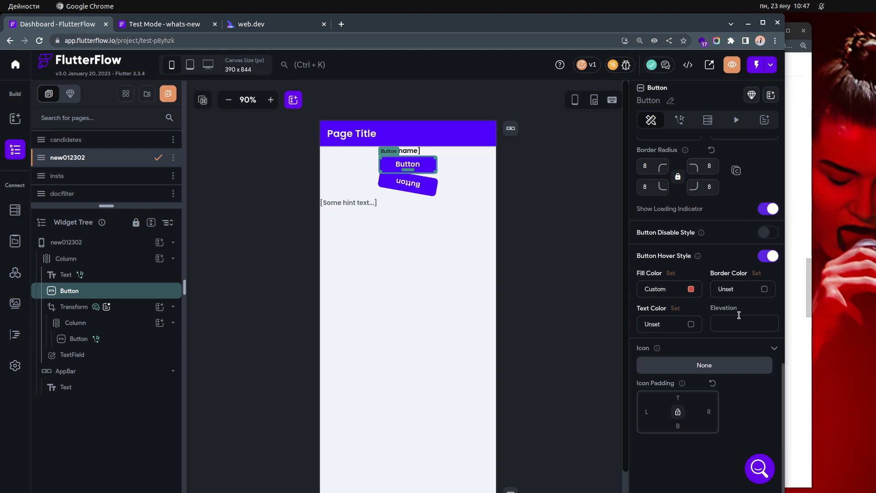
pyautogui.click(173, 25)
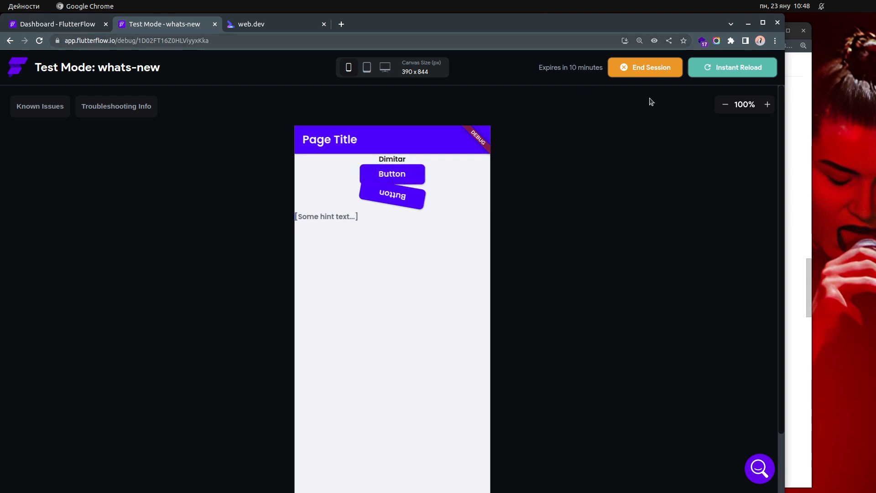
pyautogui.click(798, 141)
pyautogui.scroll(-1, 736, 223)
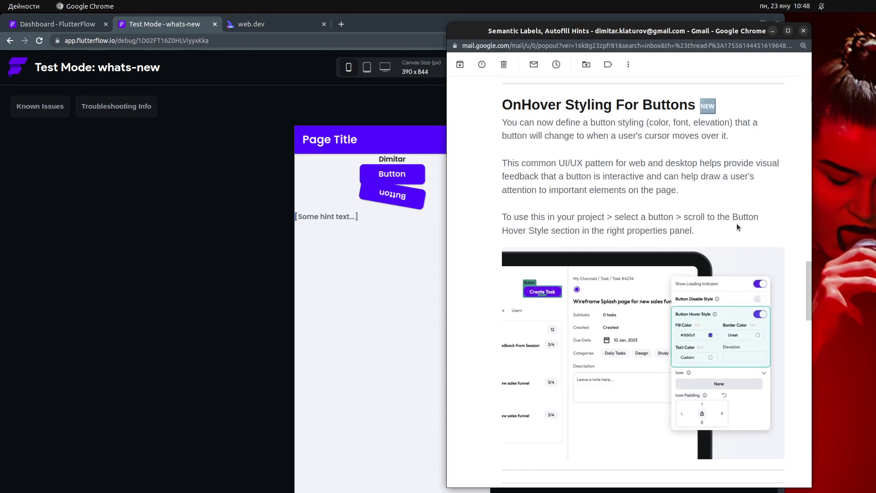
pyautogui.scroll(-8, 736, 223)
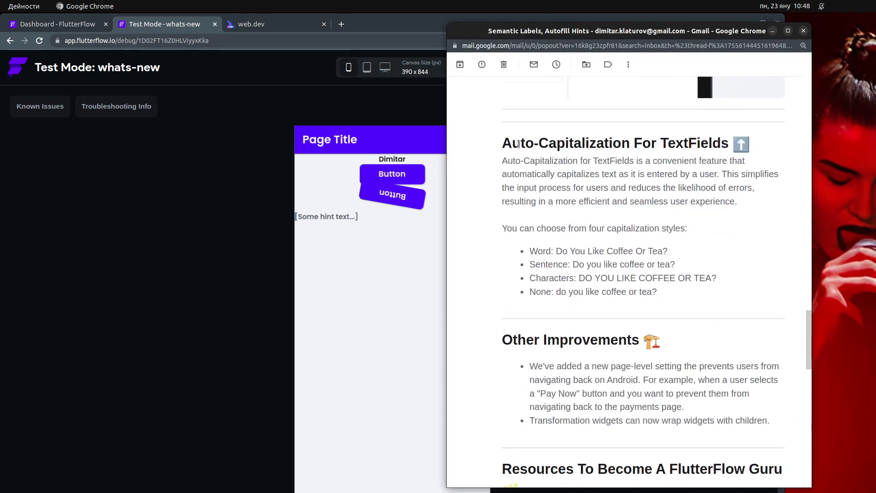
pyautogui.moveTo(494, 145); pyautogui.dragTo(750, 147)
pyautogui.click(695, 146)
# Step: Return to the FlutterFlow project and examine the Capitalization setting's description and options for the new012302 page's TextField
pyautogui.click(58, 25)
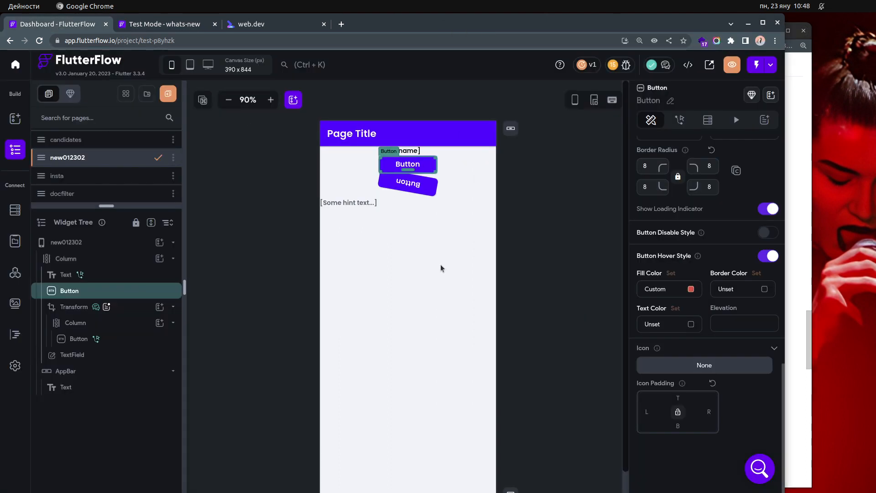
pyautogui.click(358, 206)
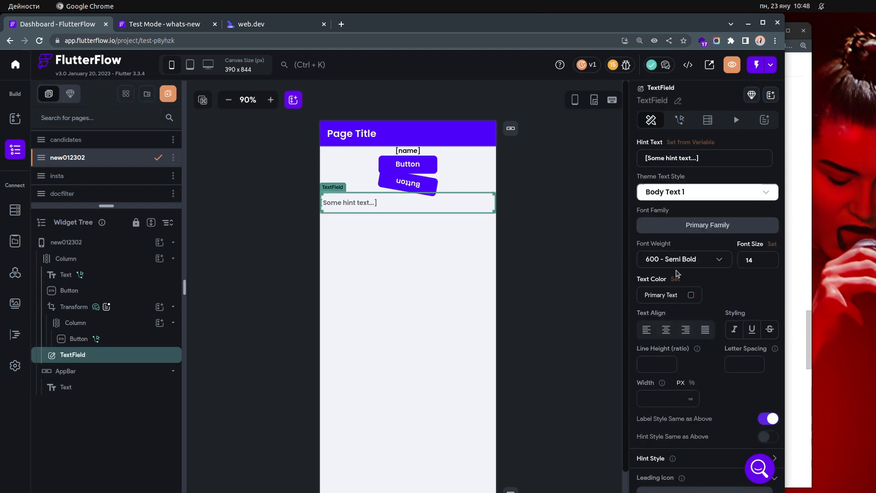
pyautogui.scroll(-5, 728, 297)
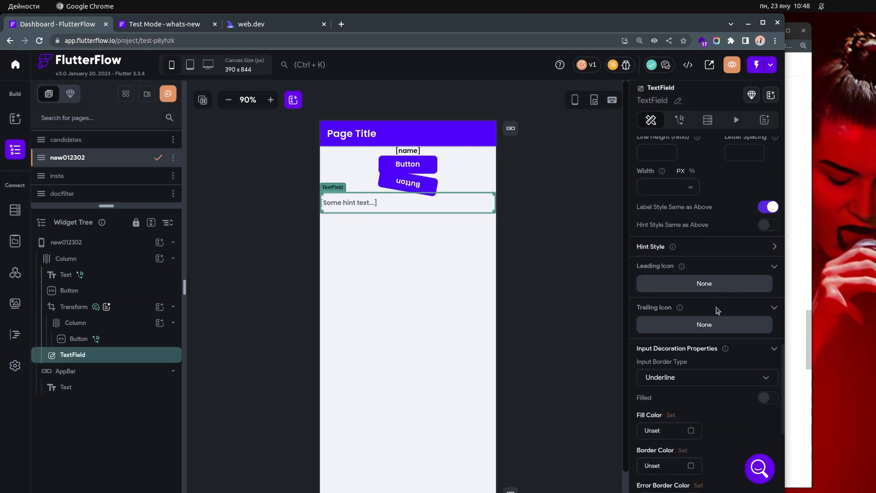
pyautogui.scroll(-2, 717, 309)
pyautogui.scroll(-4, 718, 310)
pyautogui.scroll(10, 718, 309)
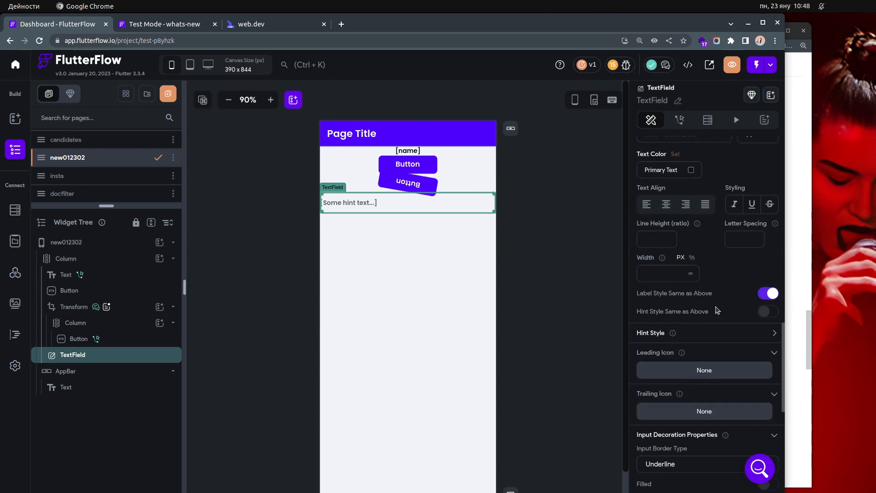
pyautogui.scroll(10, 718, 310)
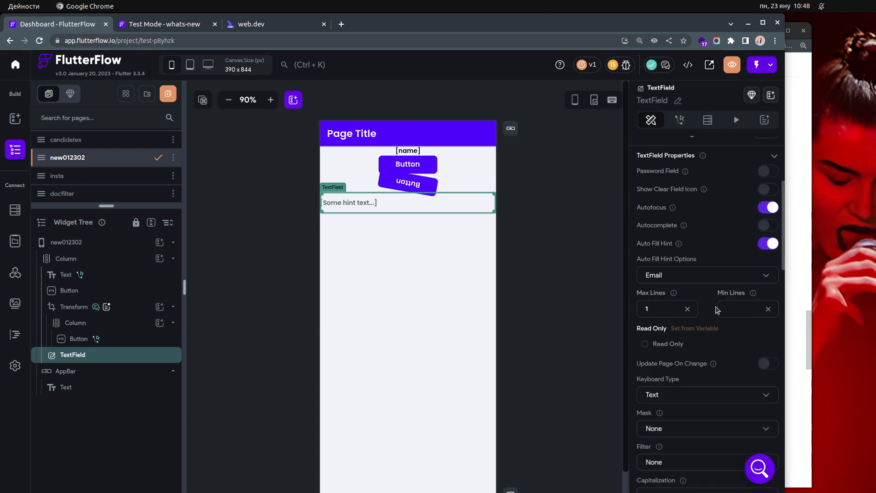
pyautogui.scroll(2, 718, 310)
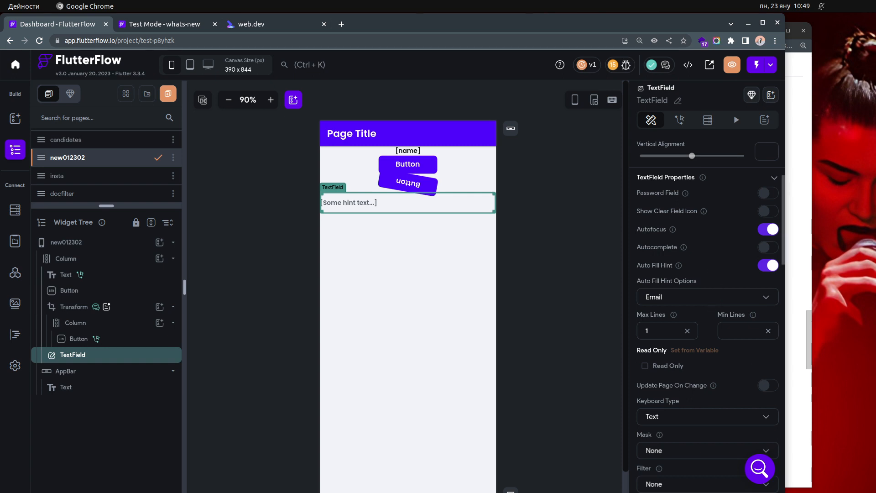
pyautogui.scroll(-5, 694, 356)
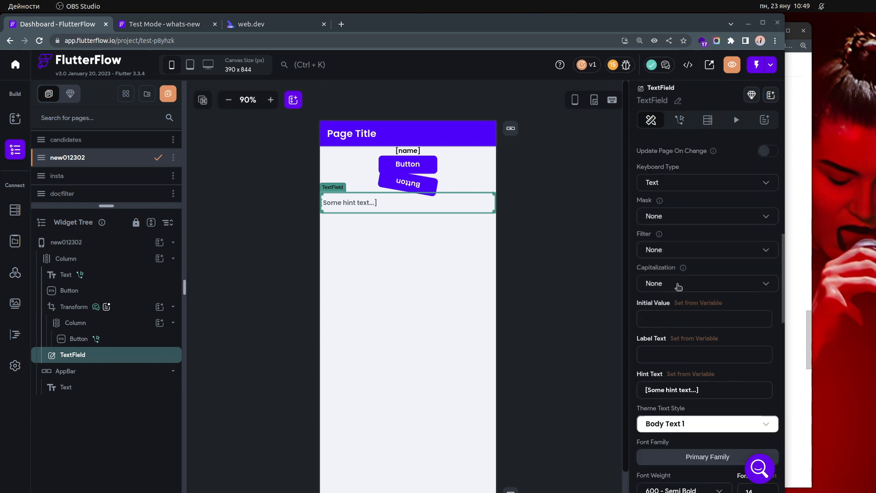
pyautogui.moveTo(684, 269)
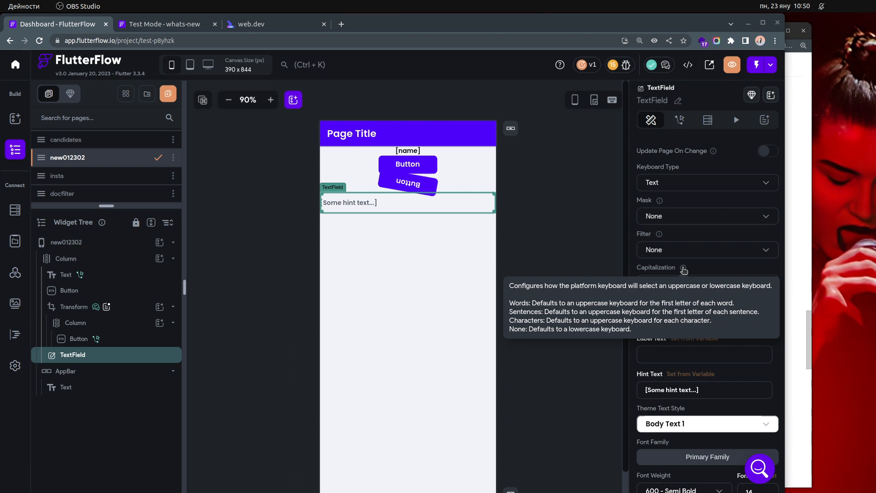
pyautogui.click(706, 289)
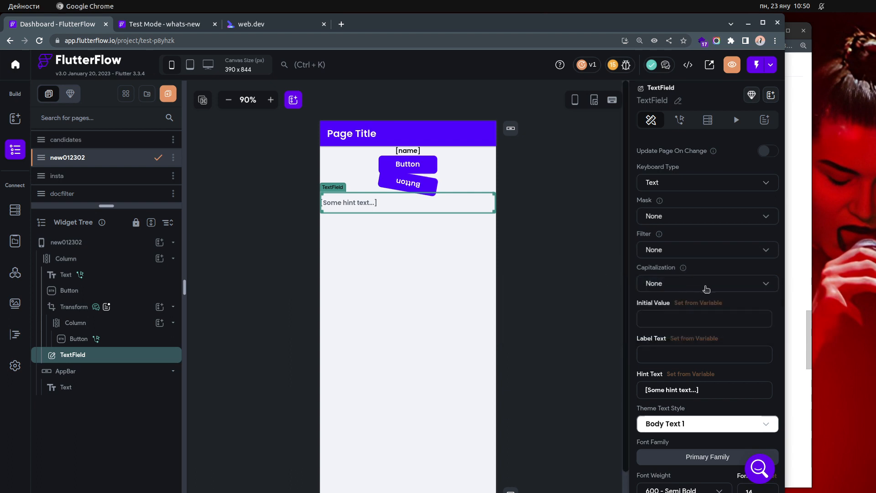
pyautogui.click(707, 289)
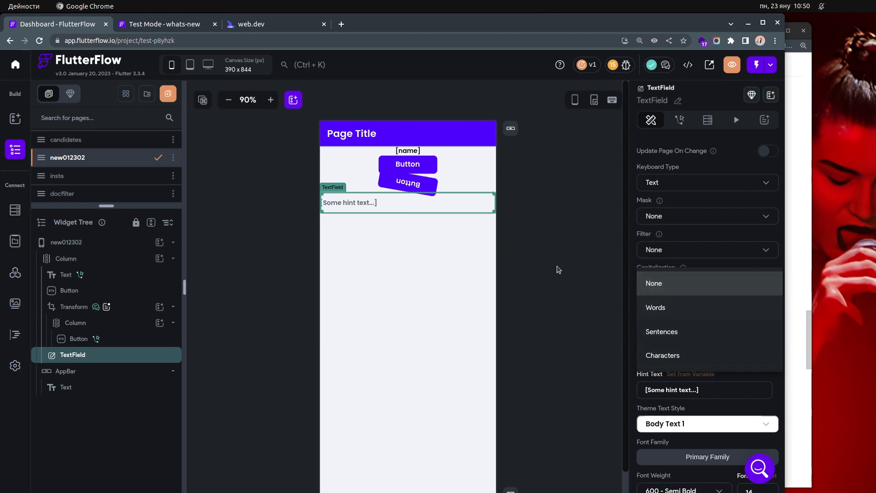
pyautogui.click(559, 269)
# Step: Switch to the update email and read the examples of the Word, Sentence, Characters and None capitalization styles
pyautogui.click(175, 25)
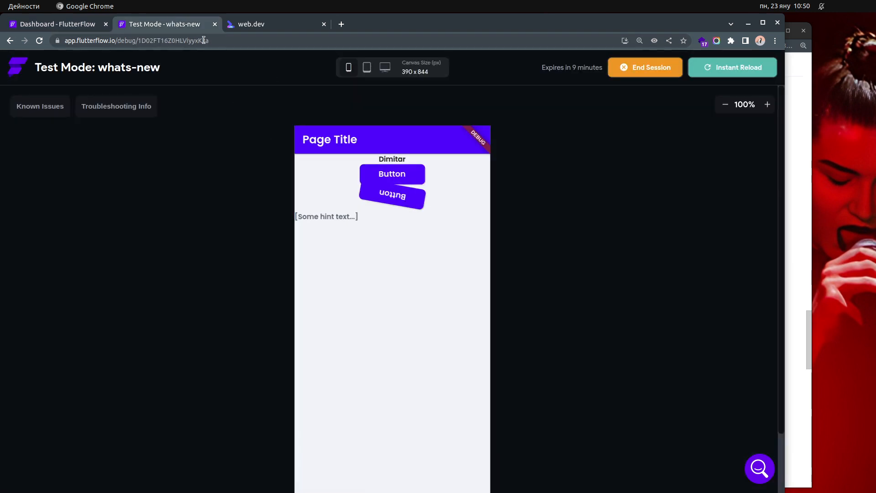
pyautogui.click(54, 26)
pyautogui.click(798, 225)
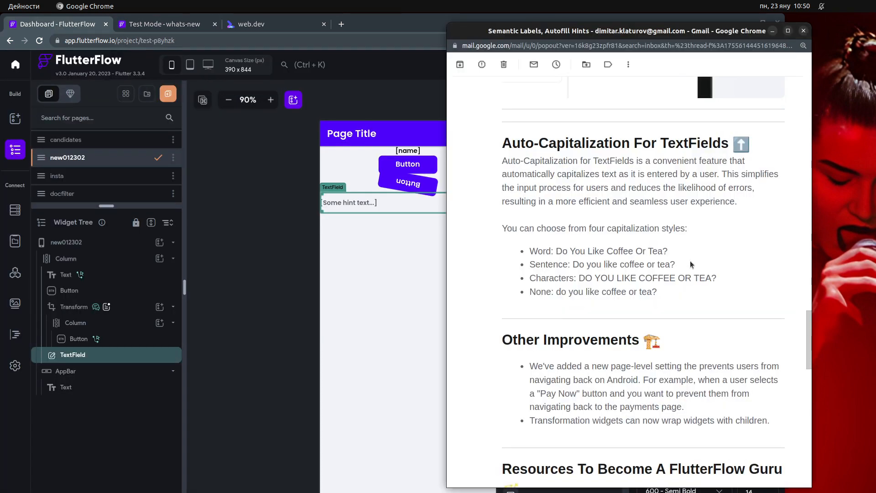
pyautogui.moveTo(530, 254); pyautogui.dragTo(518, 294)
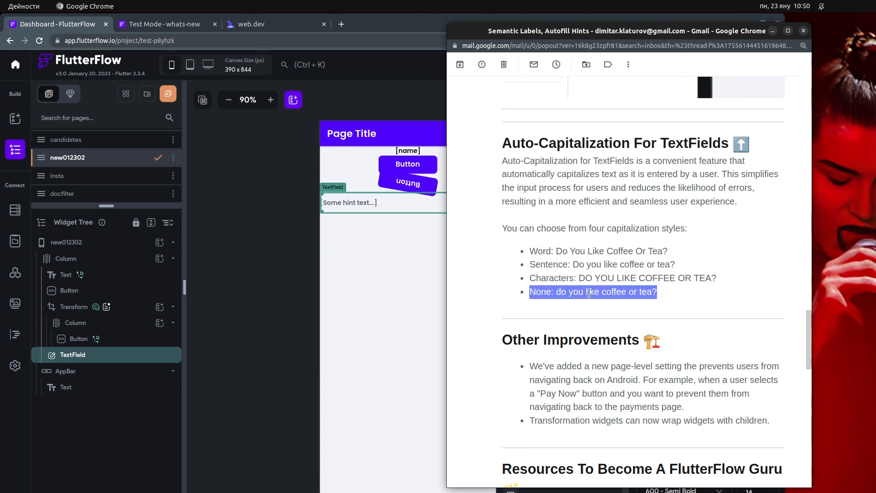
pyautogui.moveTo(532, 251); pyautogui.dragTo(684, 254)
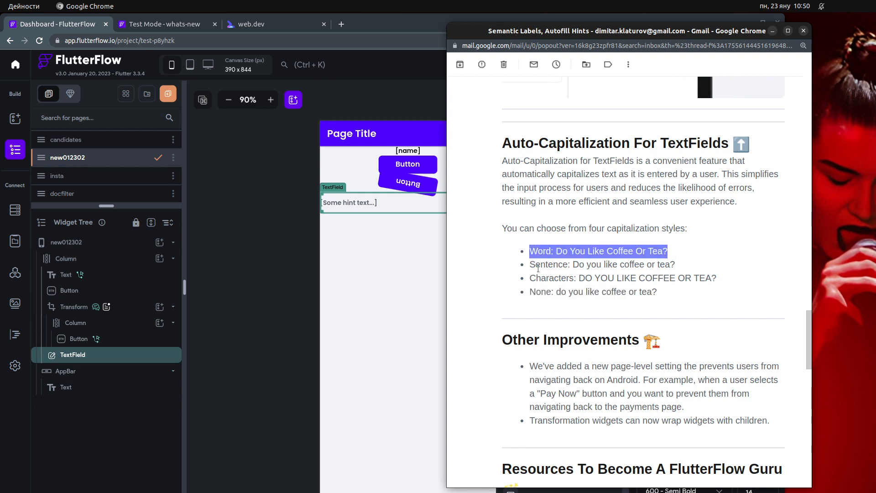
pyautogui.moveTo(529, 266); pyautogui.dragTo(701, 267)
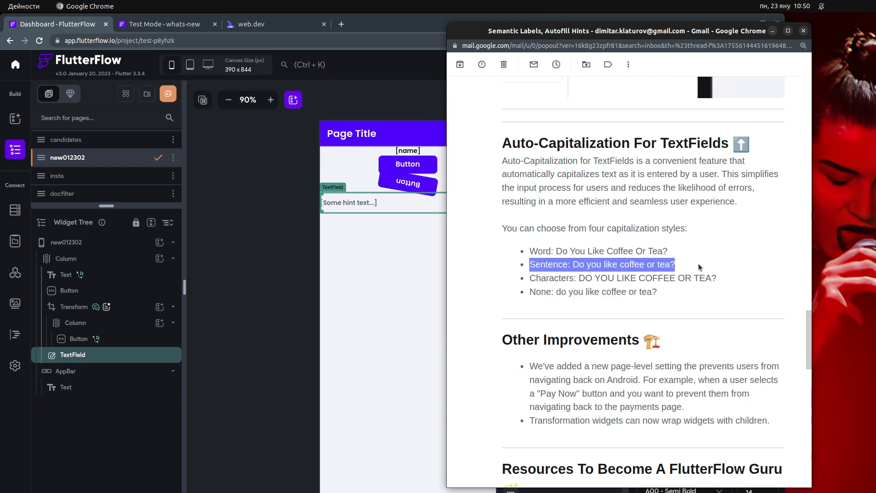
pyautogui.doubleClick(578, 264)
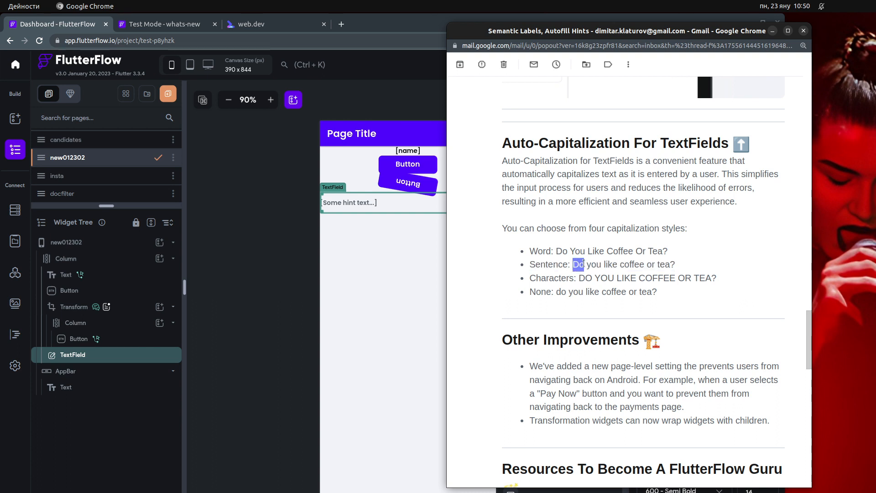
pyautogui.click(560, 279)
pyautogui.moveTo(529, 280); pyautogui.dragTo(737, 283)
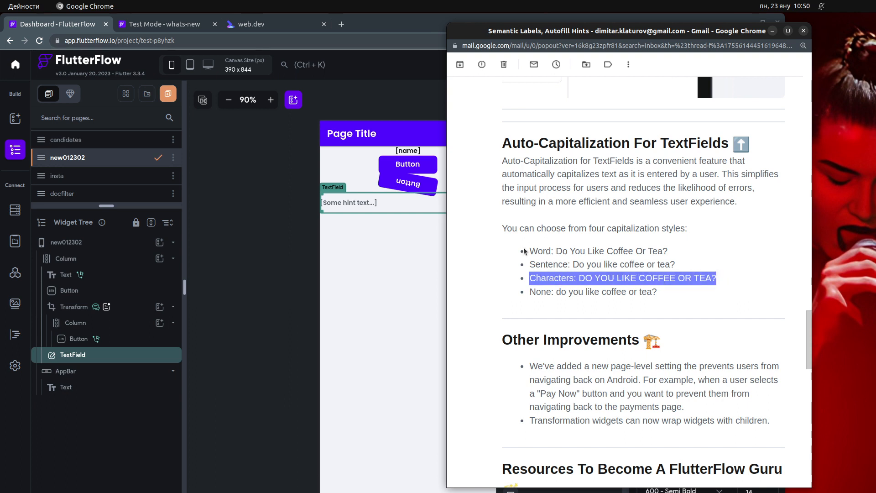
pyautogui.moveTo(525, 251); pyautogui.dragTo(707, 291)
pyautogui.click(708, 291)
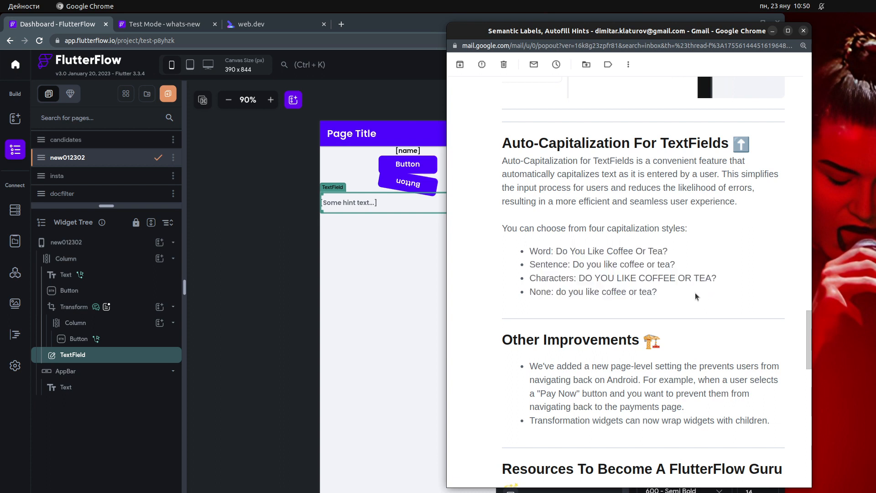
pyautogui.moveTo(694, 292); pyautogui.dragTo(522, 256)
pyautogui.click(554, 261)
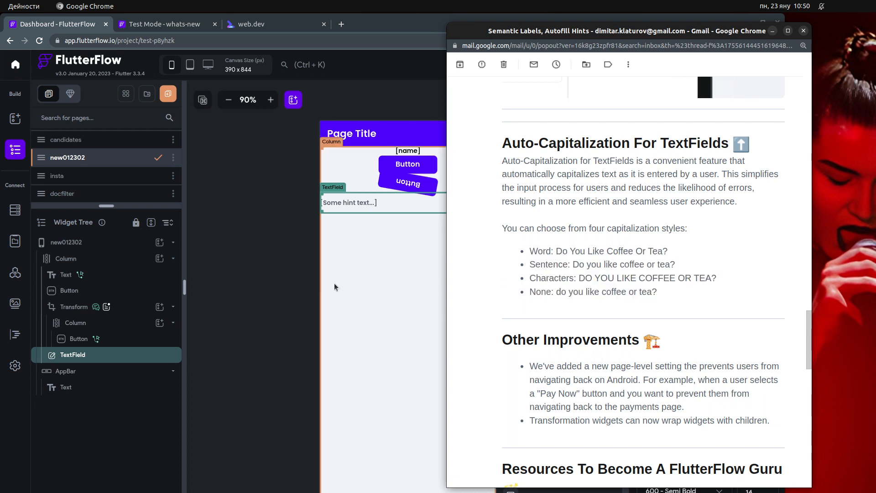
# Step: Return to the FlutterFlow project and set the new012302 page's TextField Capitalization to Characters, after trying Sentences
pyautogui.click(295, 280)
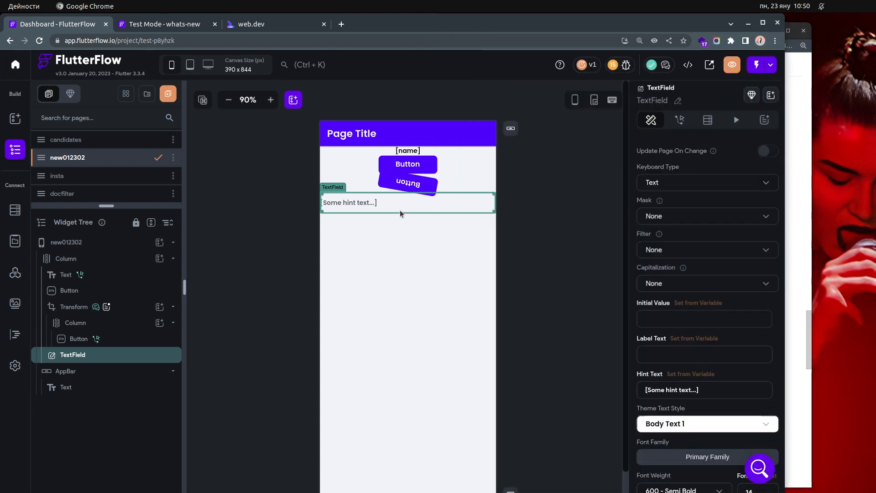
pyautogui.click(404, 208)
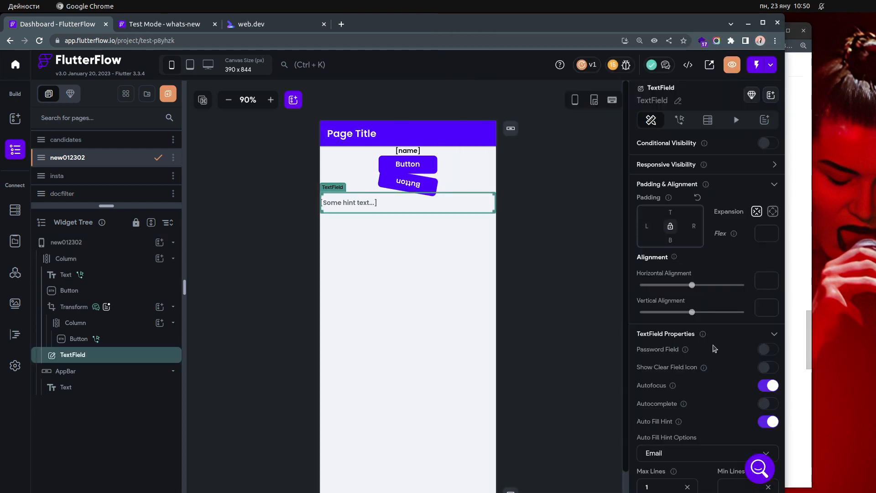
pyautogui.scroll(-6, 714, 349)
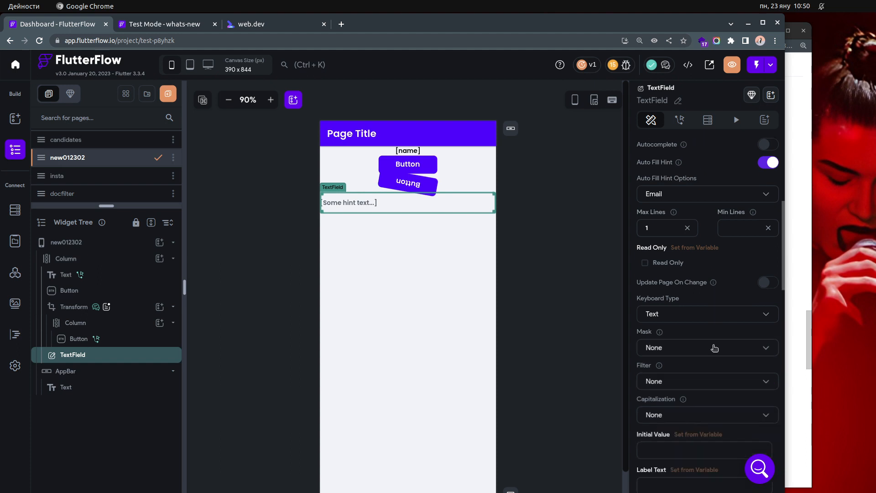
pyautogui.scroll(-2, 715, 349)
pyautogui.click(674, 347)
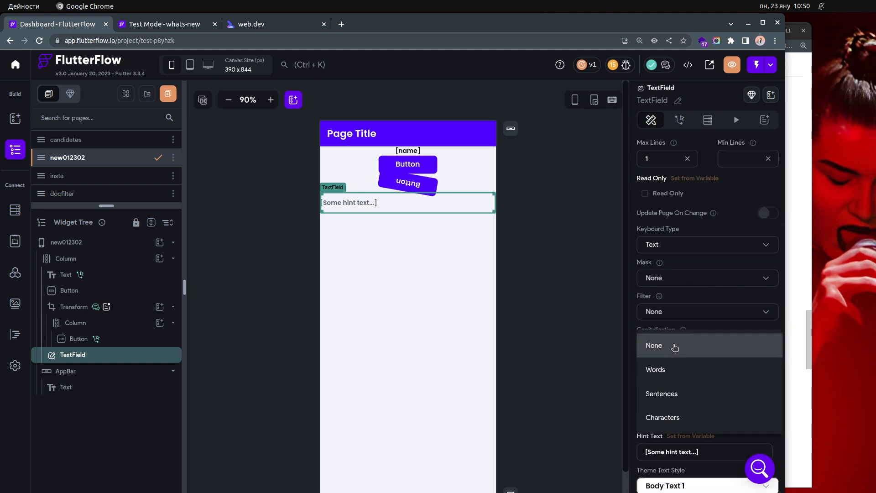
pyautogui.click(680, 392)
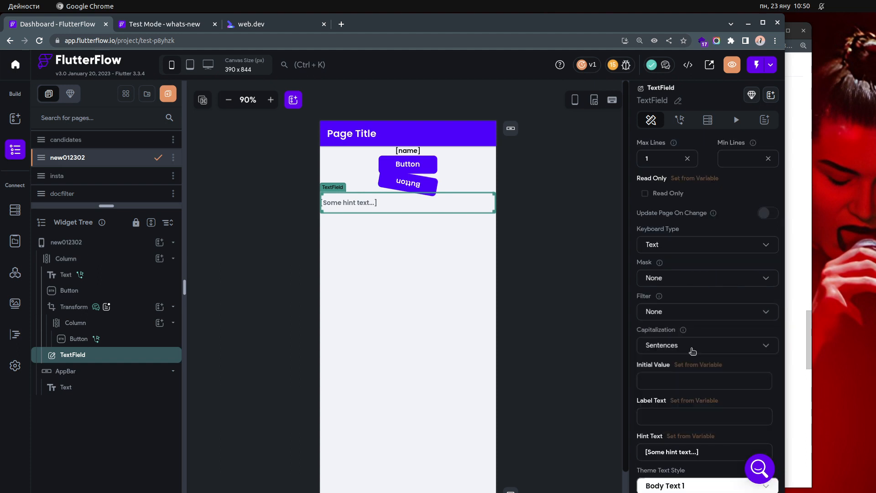
pyautogui.click(691, 352)
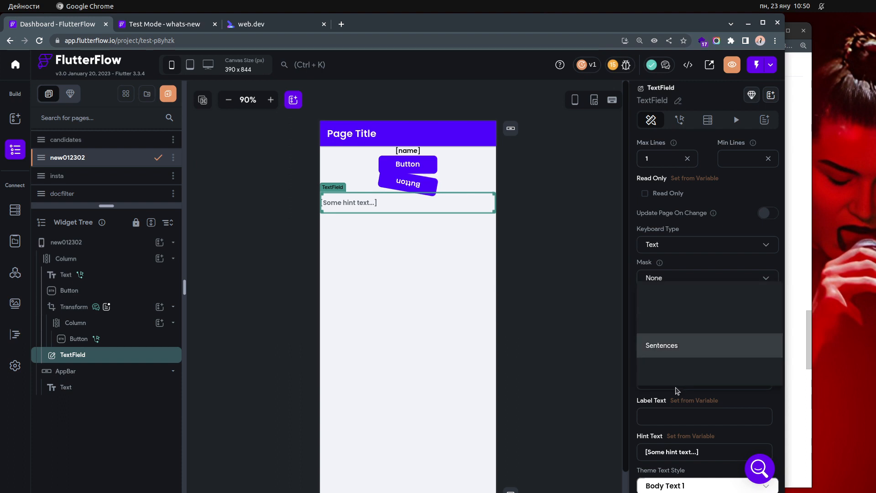
pyautogui.click(673, 377)
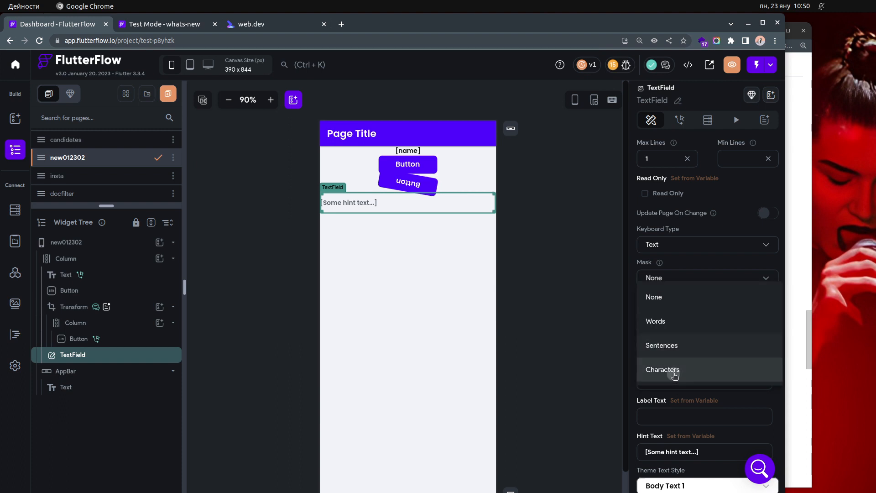
pyautogui.click(572, 356)
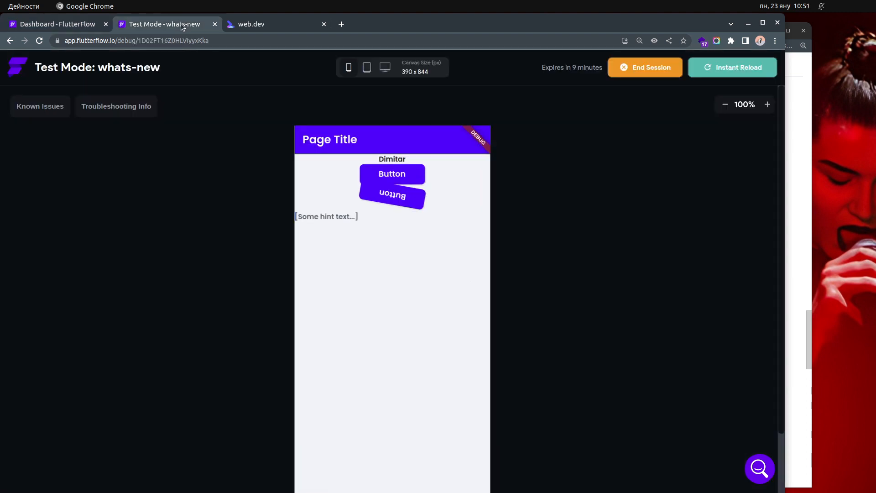
# Step: Run an instant reload of the whats-new Test Mode session and enter "gffdfdfd" in the page's text field
pyautogui.click(165, 24)
pyautogui.click(735, 74)
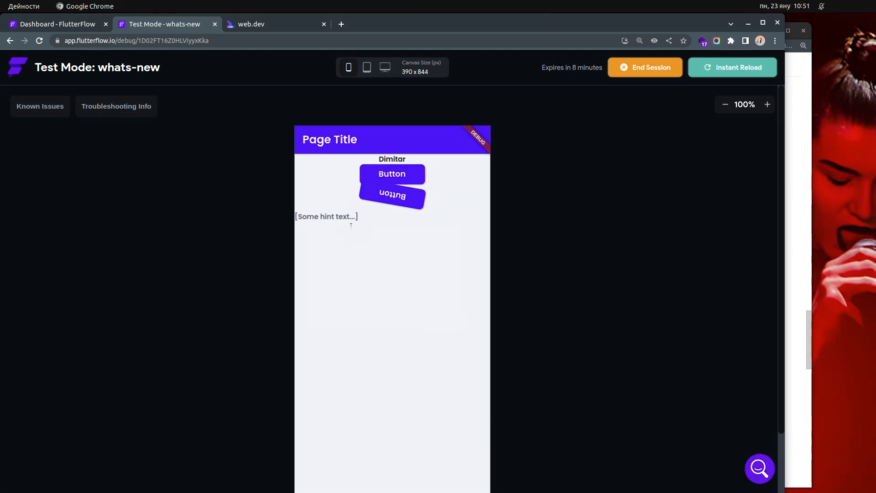
pyautogui.click(343, 216)
pyautogui.write('g')
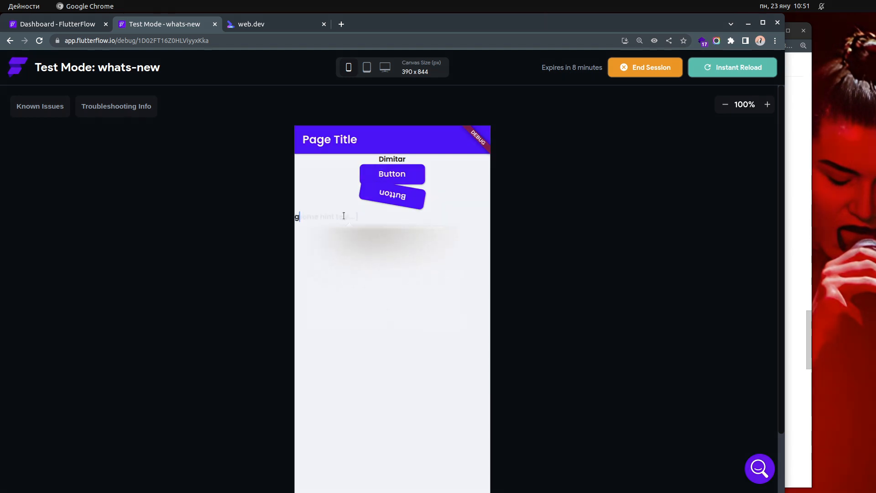
pyautogui.write('ffdf')
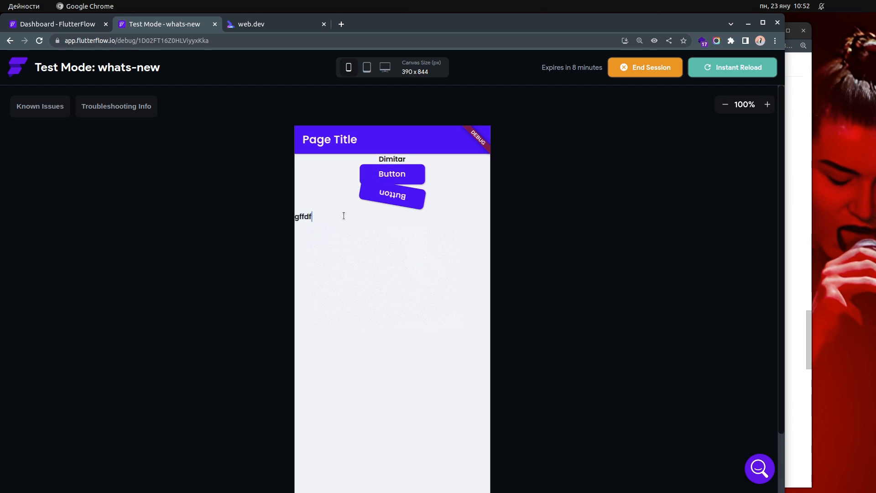
pyautogui.write('dfd')
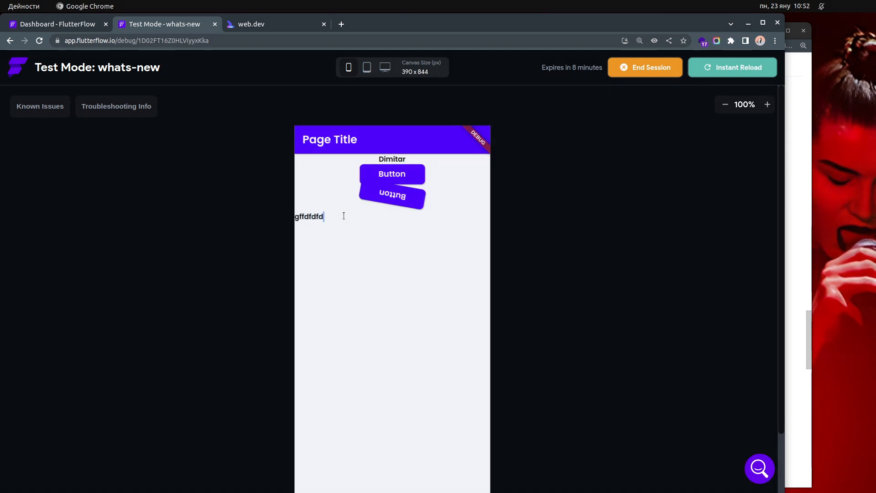
# Step: Enter "fdfdfdfdfdf" in the Test Mode text field and return to the FlutterFlow project to review the TextField's Capitalization setting
pyautogui.write('fdfdfdfdfdf')
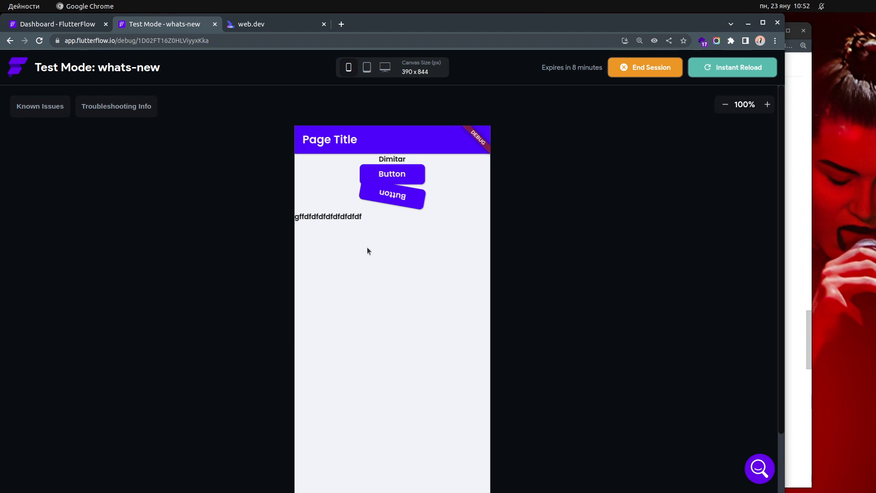
pyautogui.click(80, 26)
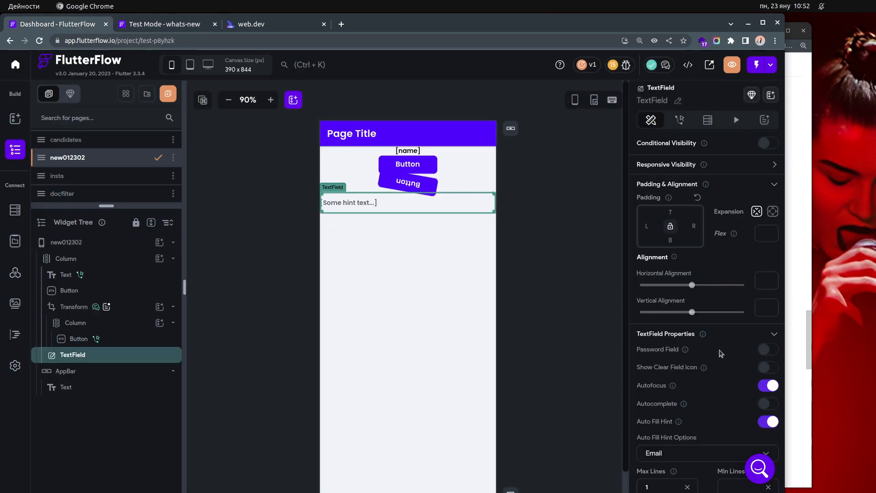
pyautogui.scroll(-5, 720, 363)
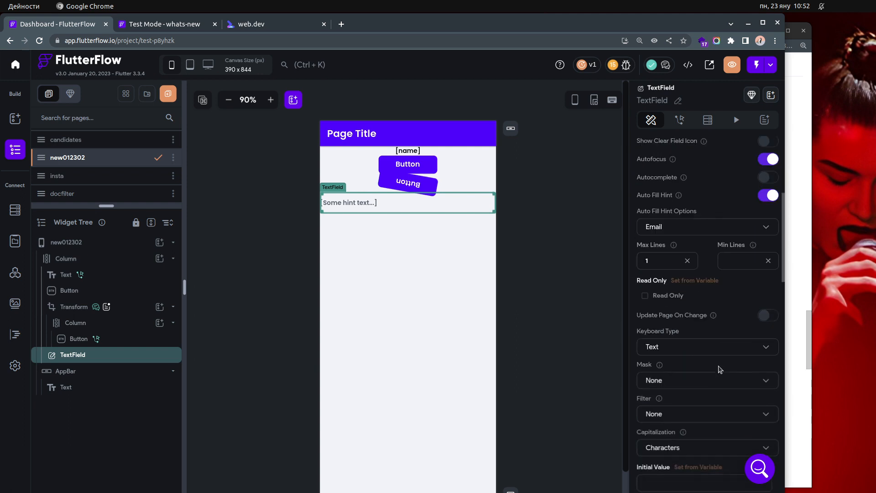
pyautogui.scroll(-2, 720, 369)
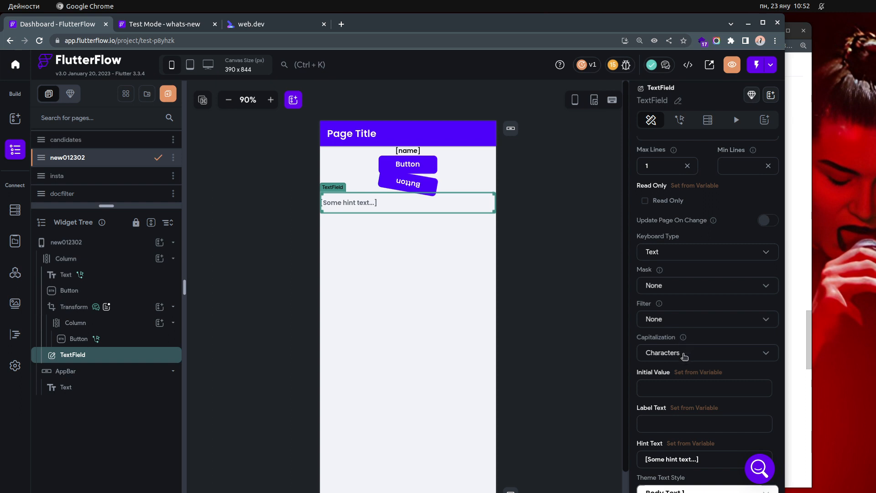
# Step: Read the update email's Other Improvements note on preventing Android back navigation and return to the new012302 page's properties in the FlutterFlow project
pyautogui.click(807, 355)
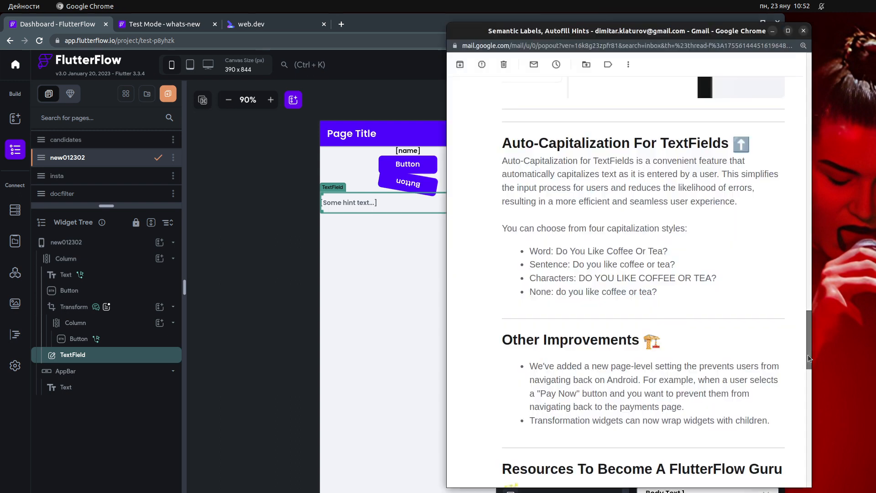
pyautogui.scroll(-4, 729, 300)
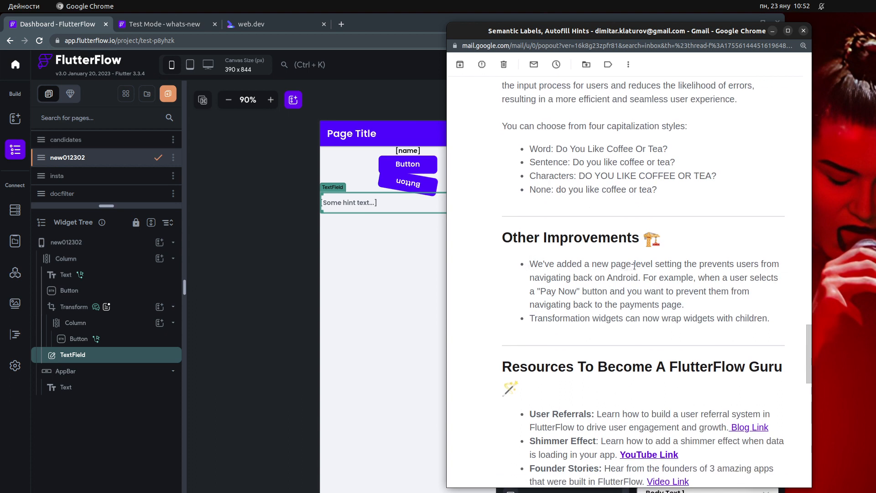
pyautogui.moveTo(512, 238); pyautogui.dragTo(677, 239)
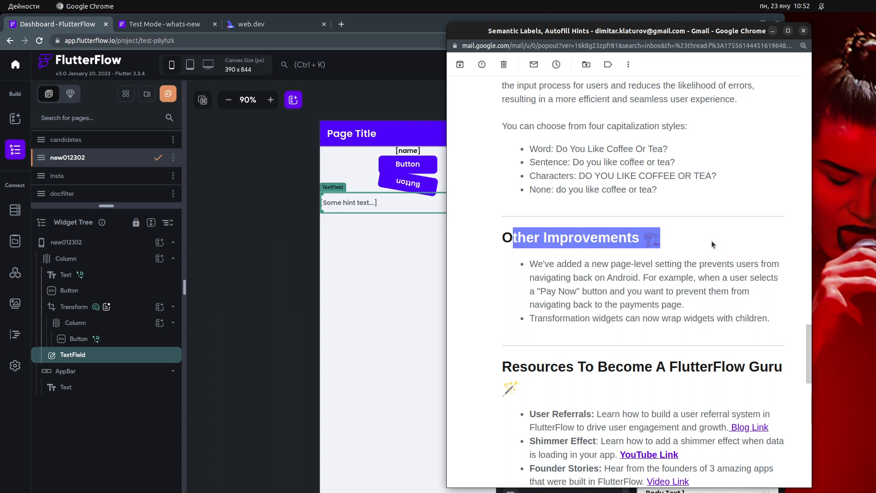
pyautogui.click(610, 273)
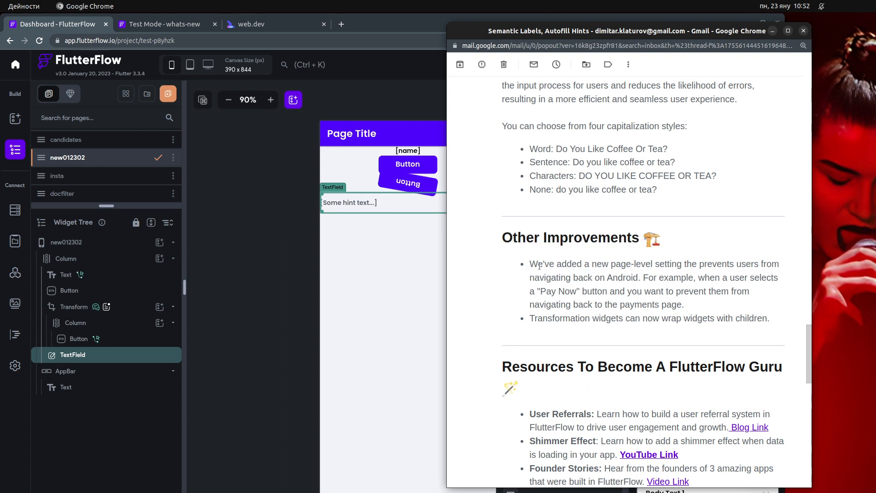
pyautogui.moveTo(530, 265); pyautogui.dragTo(759, 293)
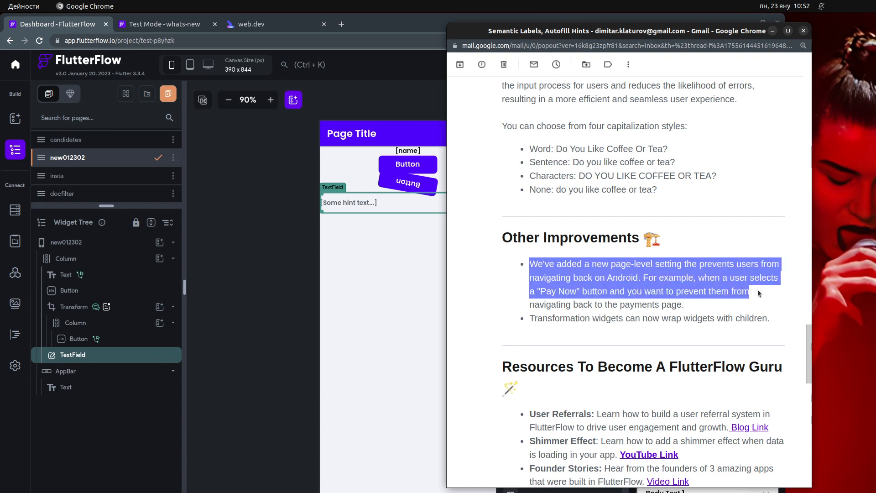
pyautogui.click(671, 285)
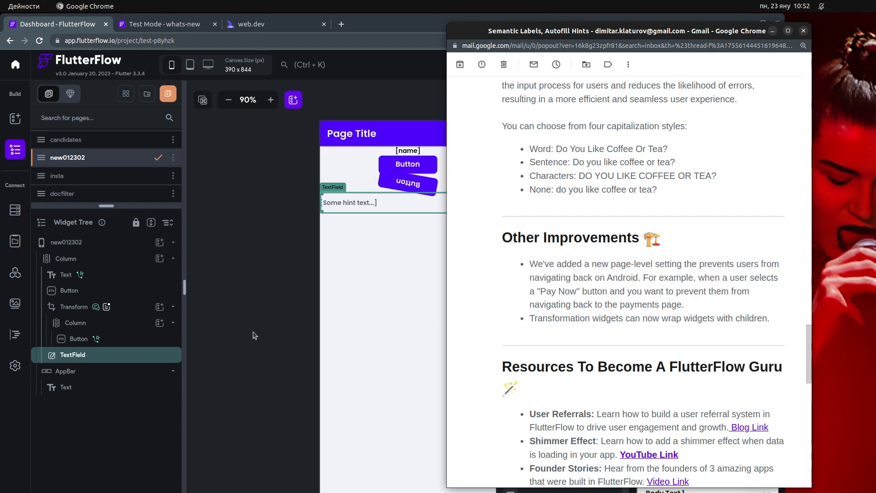
pyautogui.click(253, 332)
pyautogui.click(262, 332)
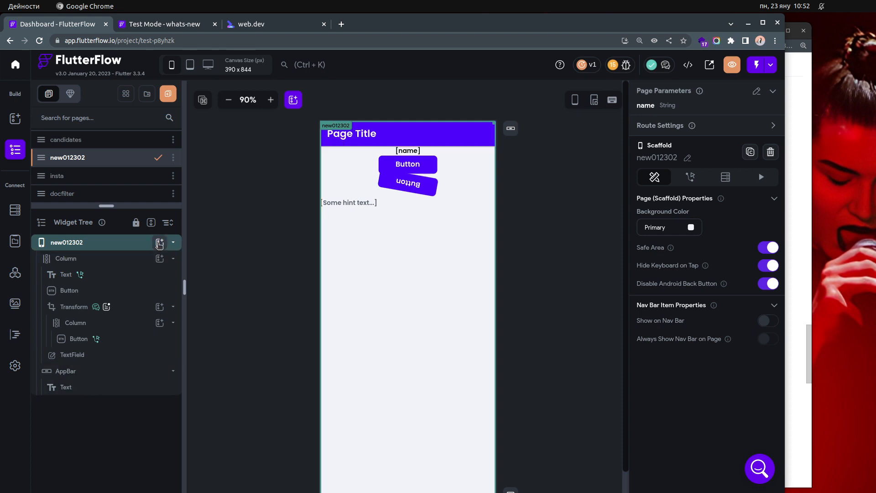
pyautogui.click(159, 243)
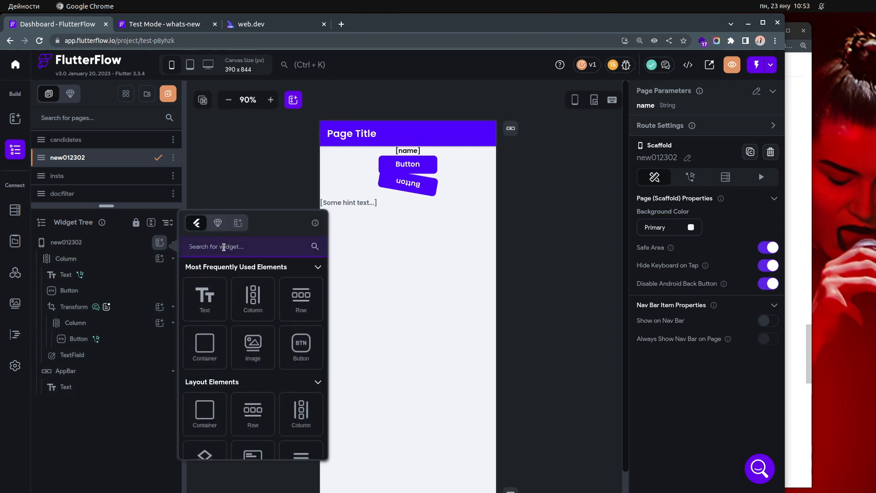
pyautogui.write('ht')
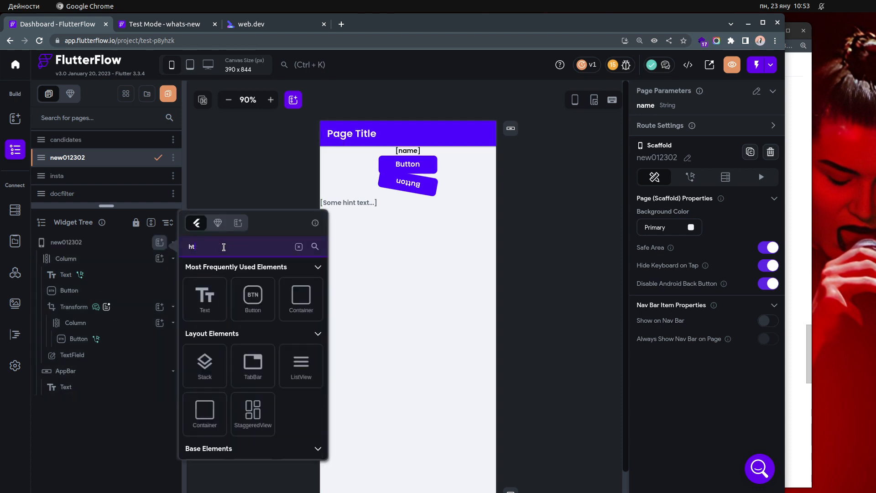
pyautogui.write('tm')
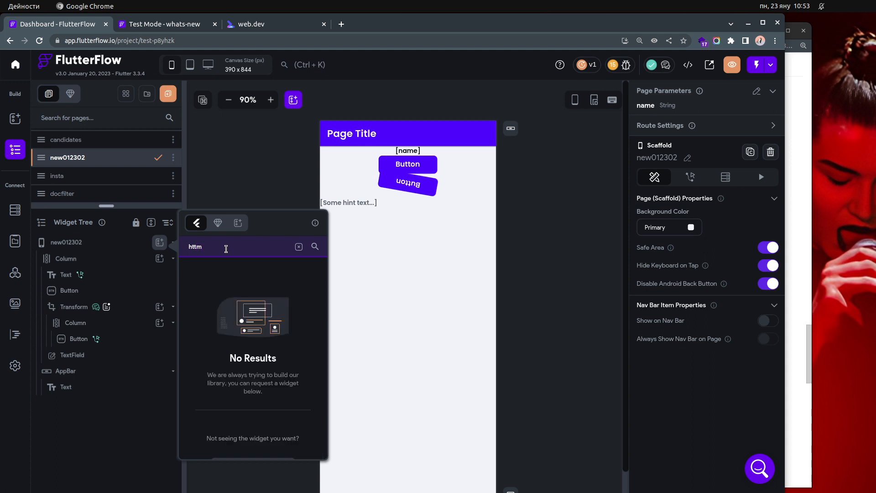
pyautogui.hotkey('ctrl', 'a')
pyautogui.write('htm')
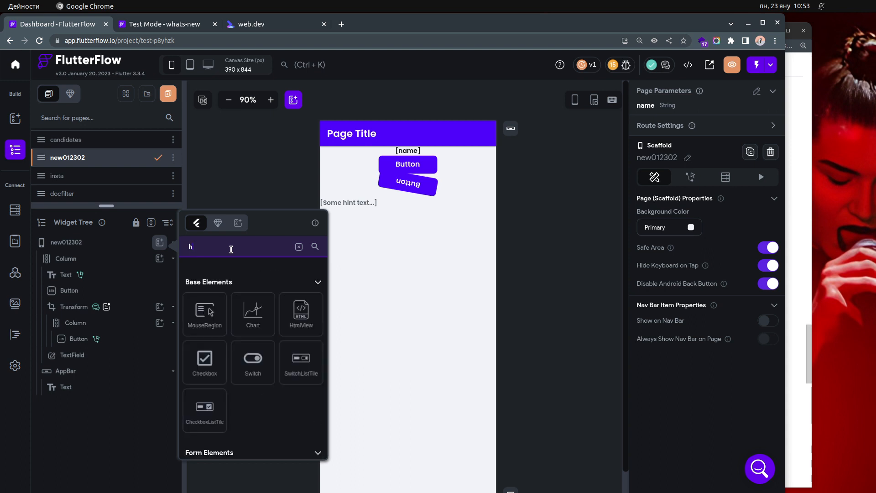
pyautogui.press('BackSpace')
pyautogui.write('ml')
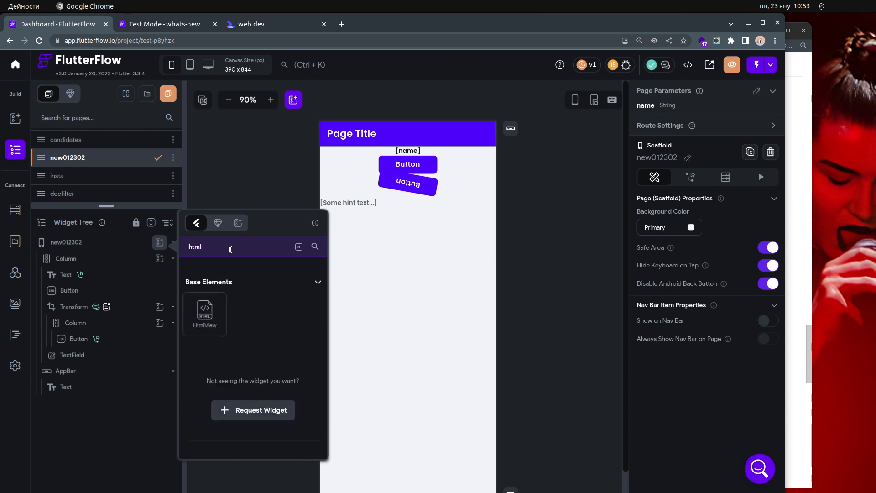
pyautogui.click(215, 315)
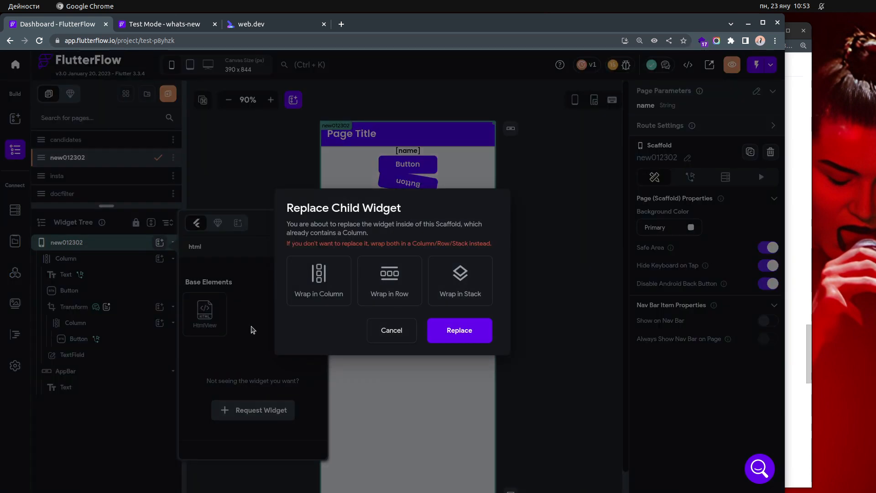
pyautogui.click(395, 335)
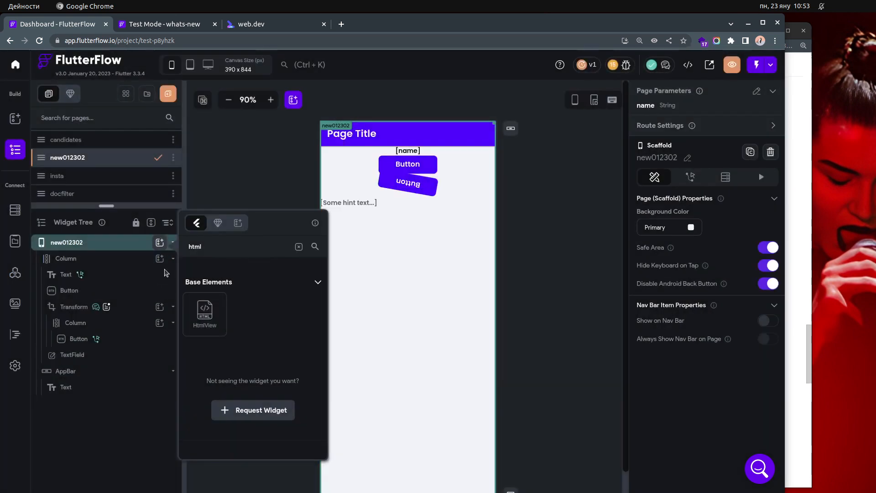
# Step: Find the HtmlView widget by searching "html" and add it to the main Column of the new012302 page
pyautogui.click(160, 259)
pyautogui.click(160, 259)
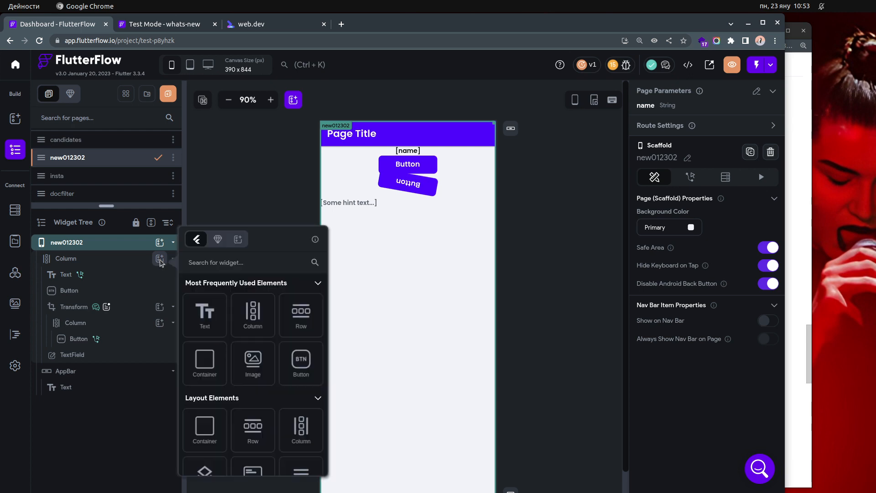
pyautogui.click(235, 264)
pyautogui.write('html')
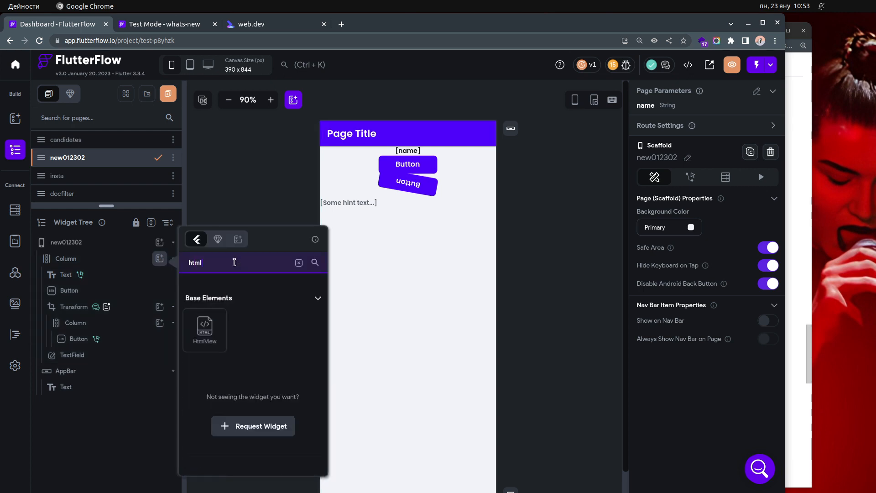
pyautogui.click(209, 326)
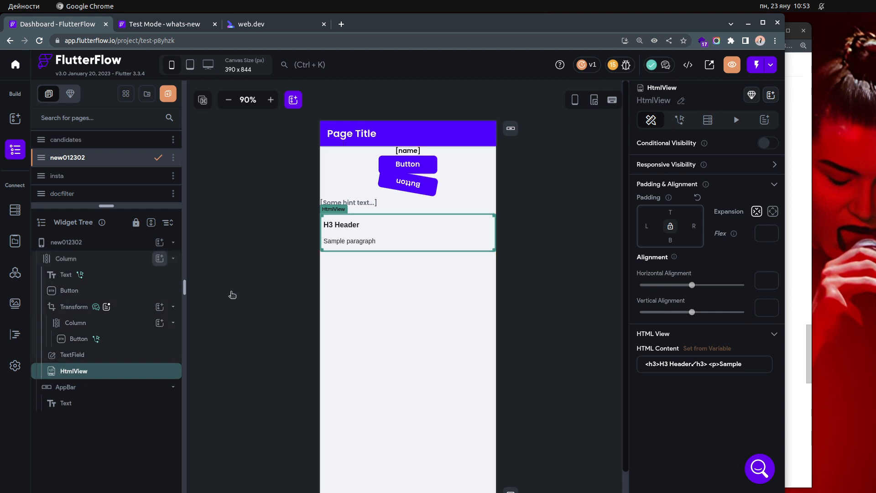
# Step: Find the WebView widget by searching "web" and add it to the page's main Column
pyautogui.click(242, 265)
pyautogui.write('web')
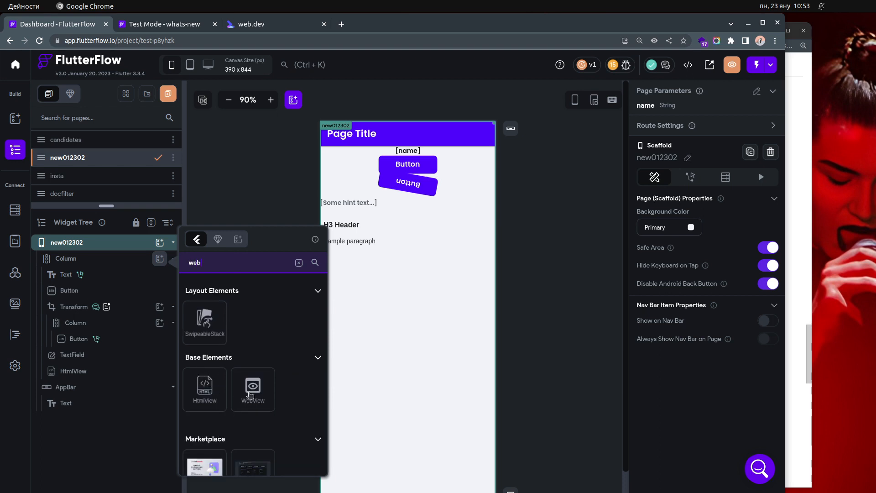
pyautogui.click(251, 392)
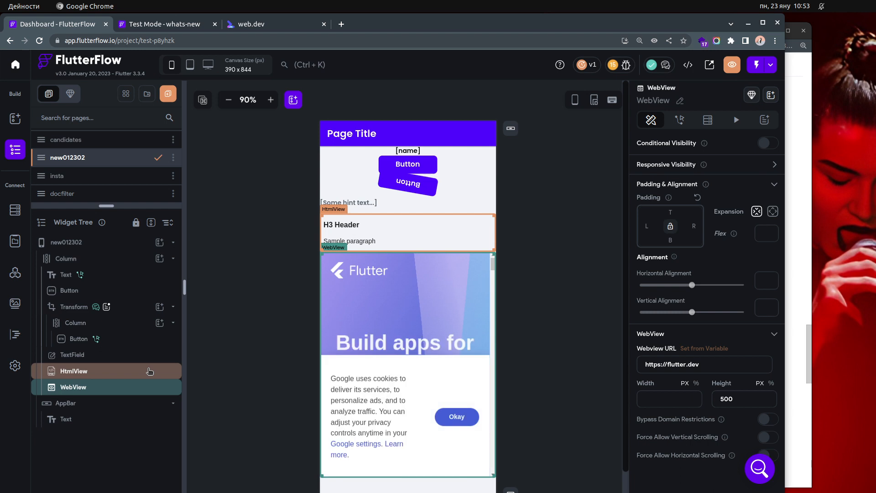
# Step: Delete the HtmlView from the page's main Column and look over the properties of the WebView and the page
pyautogui.click(149, 371)
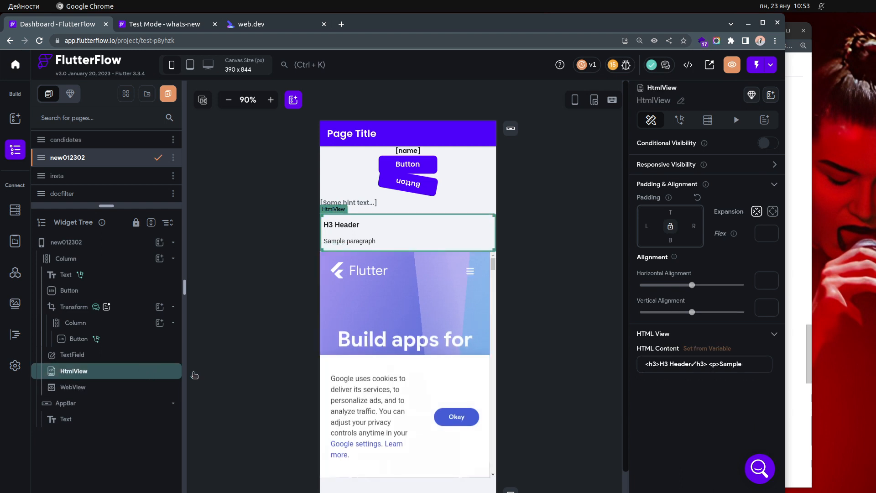
pyautogui.press('Delete')
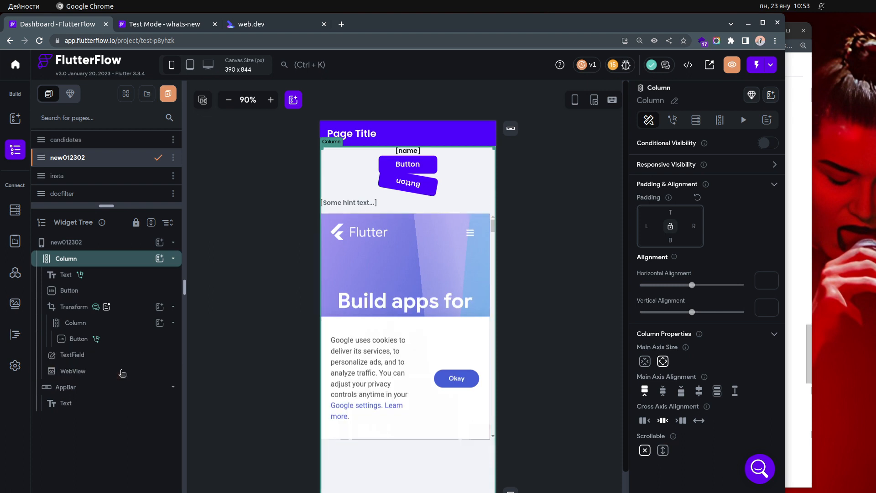
pyautogui.click(122, 371)
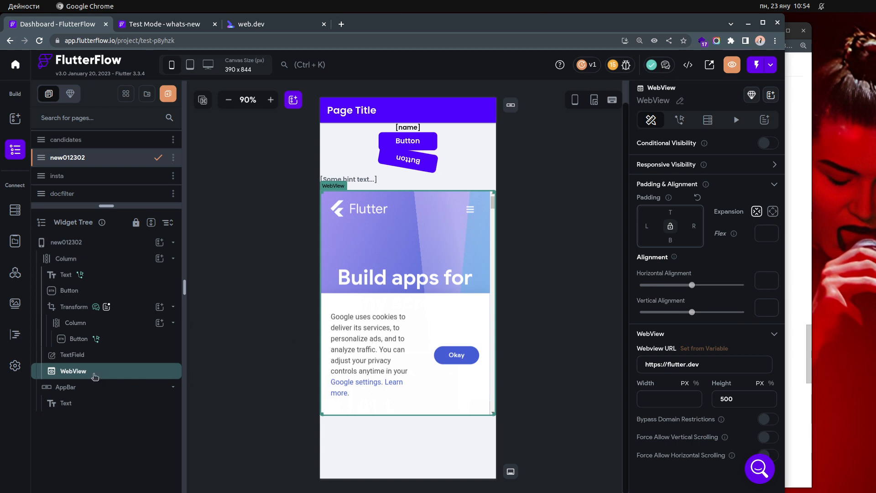
pyautogui.click(561, 248)
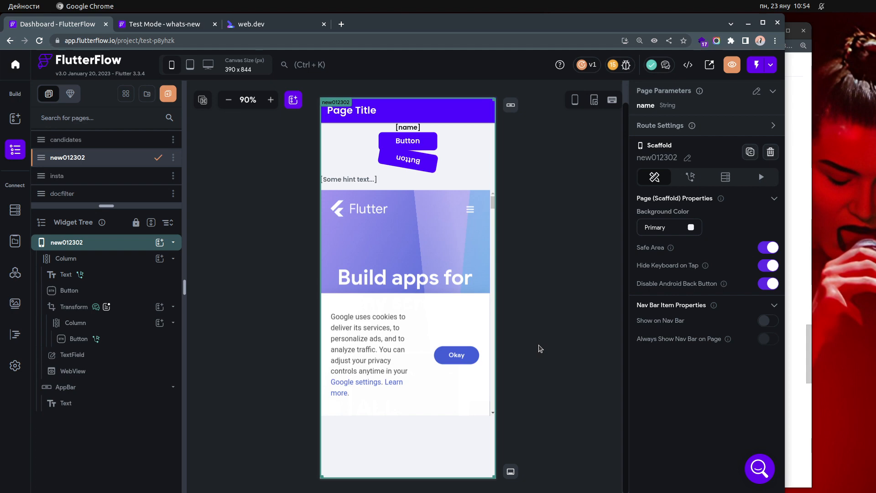
# Step: Read the update email's note on Transformation widgets wrapping widgets with children and examine the Transform widget's properties in the FlutterFlow project
pyautogui.click(798, 217)
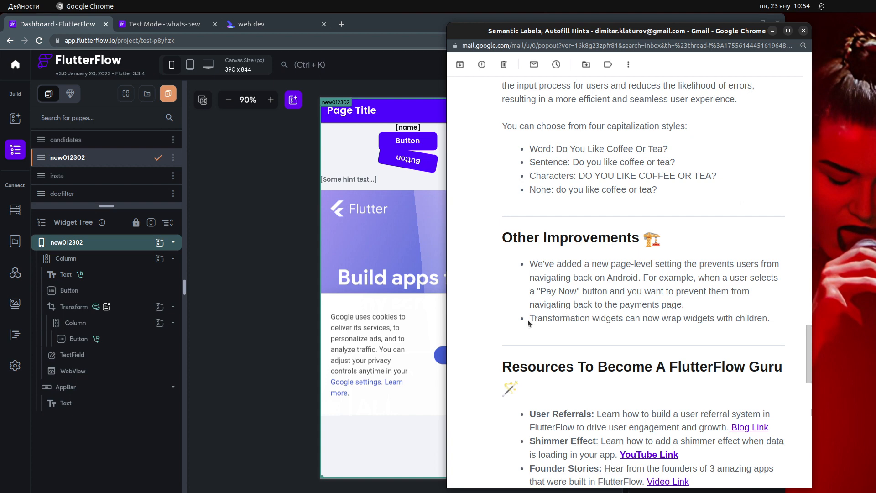
pyautogui.moveTo(529, 322); pyautogui.dragTo(786, 325)
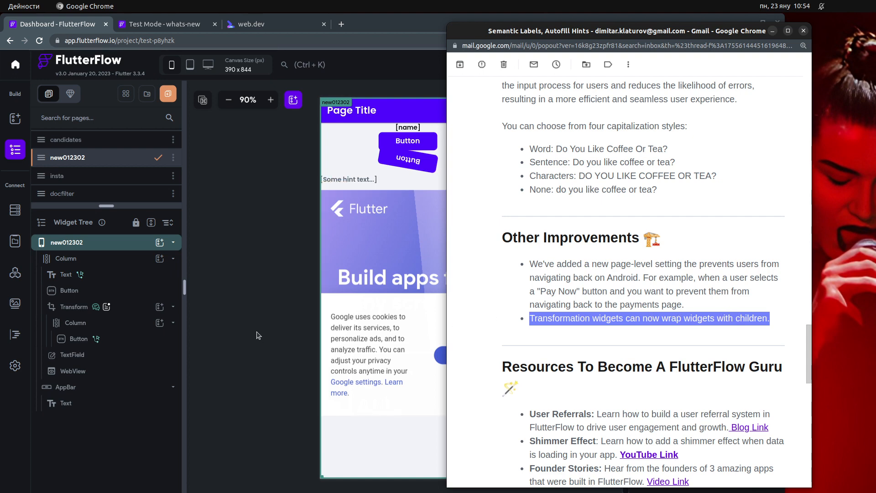
pyautogui.click(135, 309)
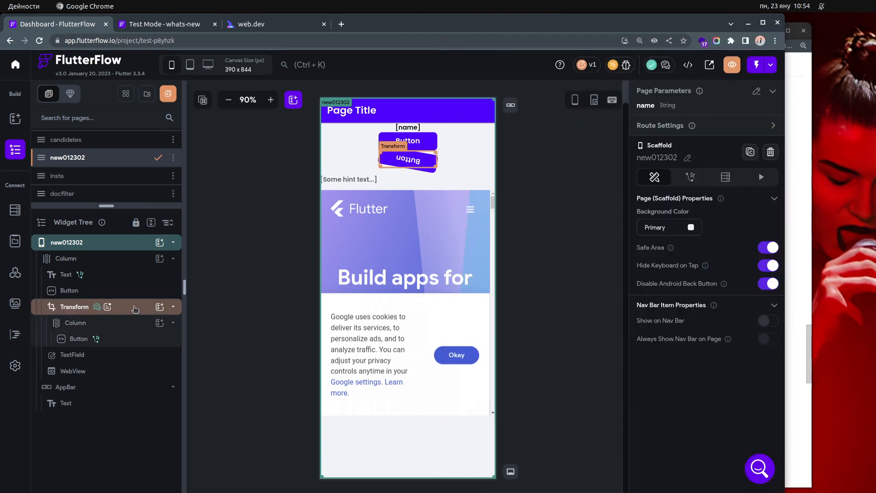
pyautogui.click(134, 308)
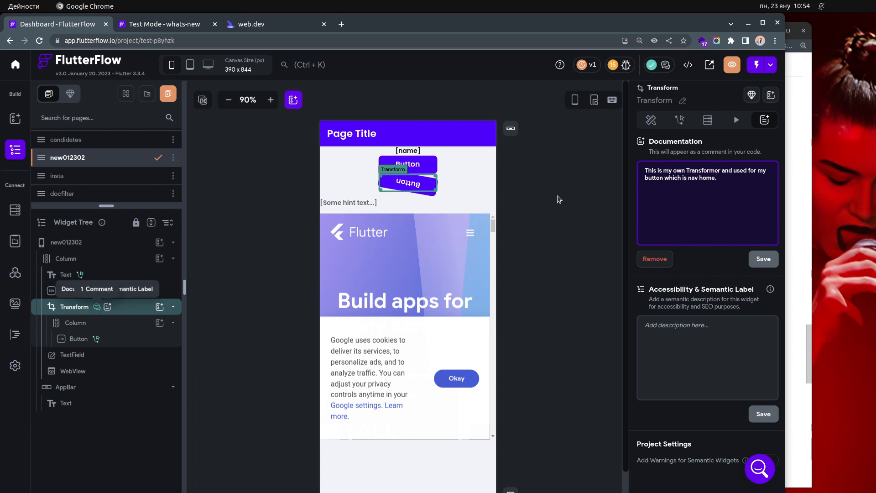
pyautogui.click(128, 311)
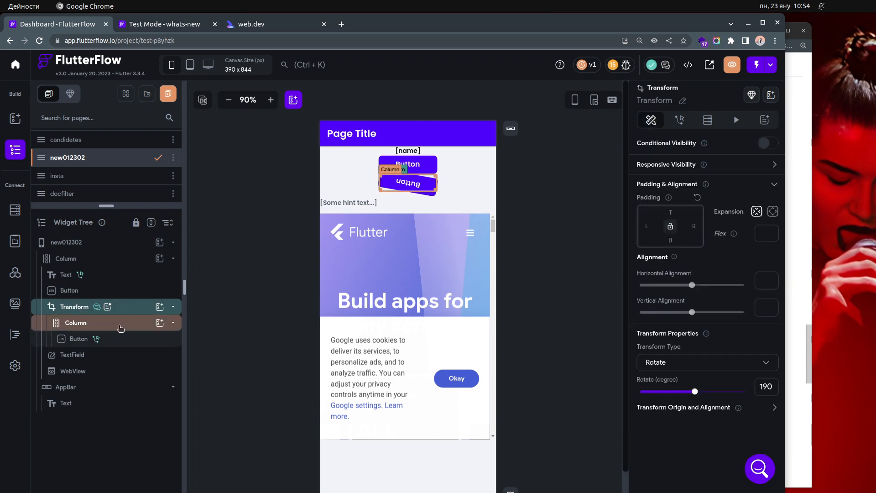
# Step: Add an Image widget to the Column inside the Transform widget
pyautogui.click(118, 327)
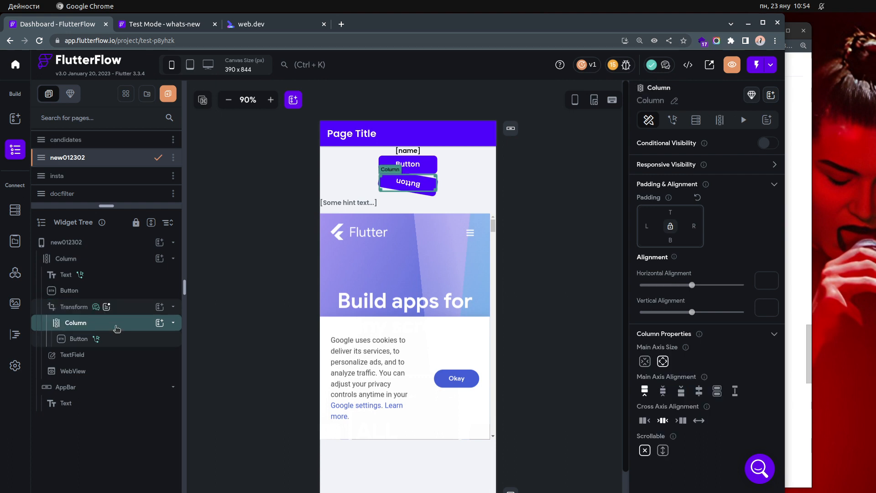
pyautogui.click(159, 322)
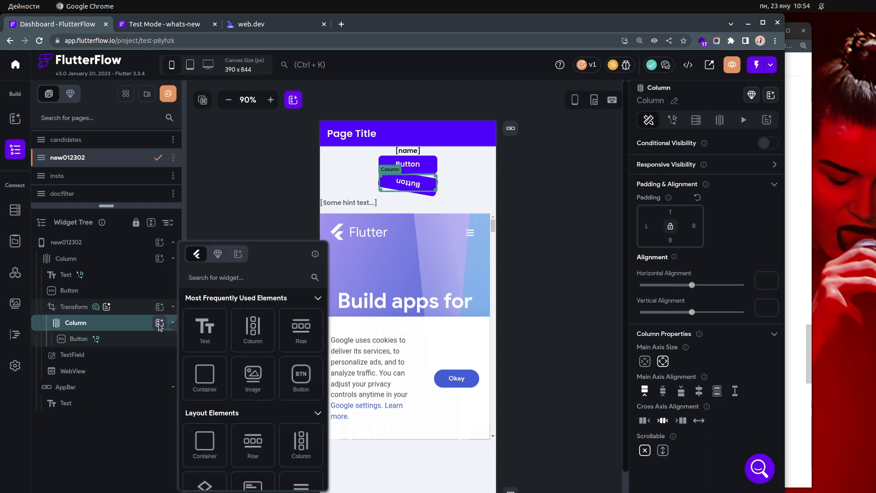
pyautogui.click(252, 376)
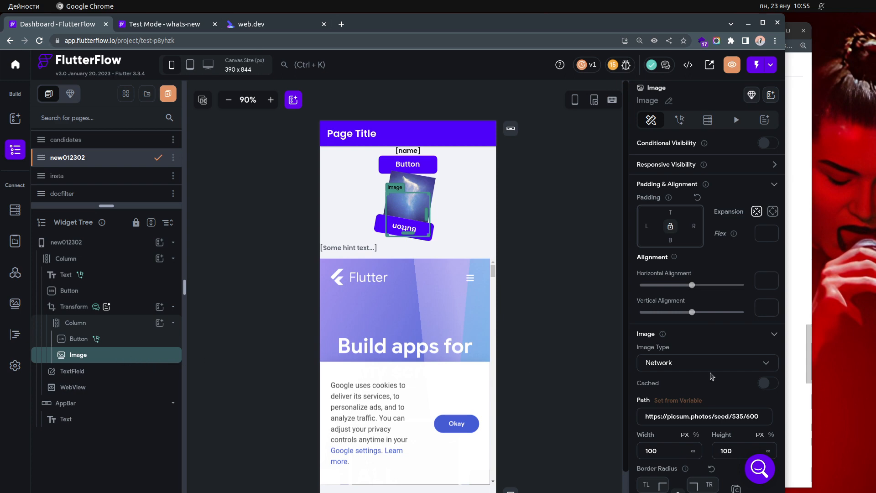
# Step: Read the update email's sections on resources, bug fixes and upcoming features, highlighting the planned actions on Toggle Icons
pyautogui.click(809, 347)
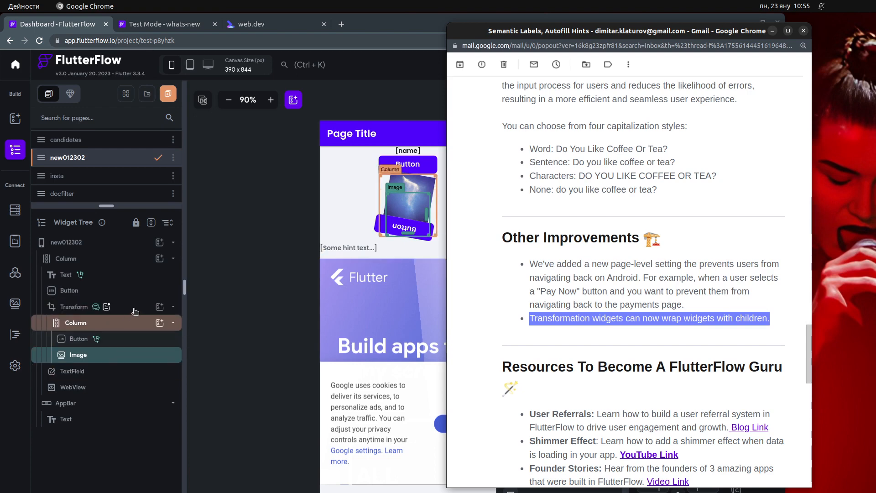
pyautogui.click(585, 327)
pyautogui.scroll(-3, 510, 340)
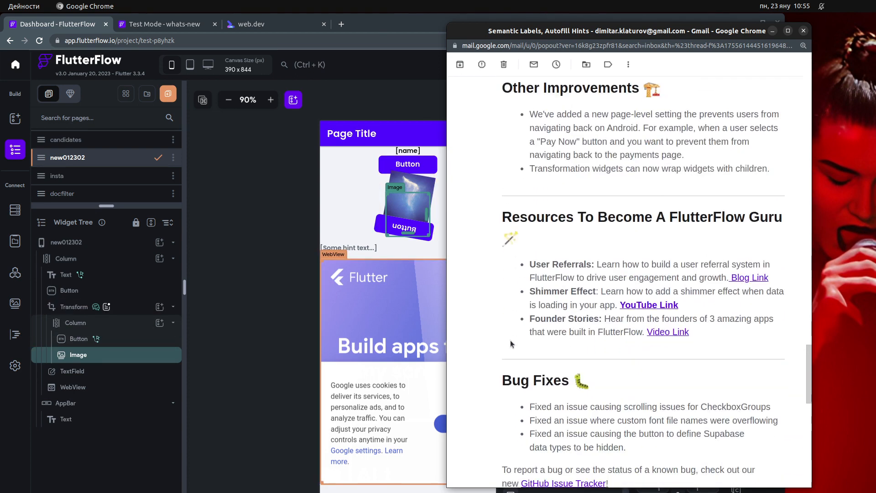
pyautogui.scroll(-3, 511, 340)
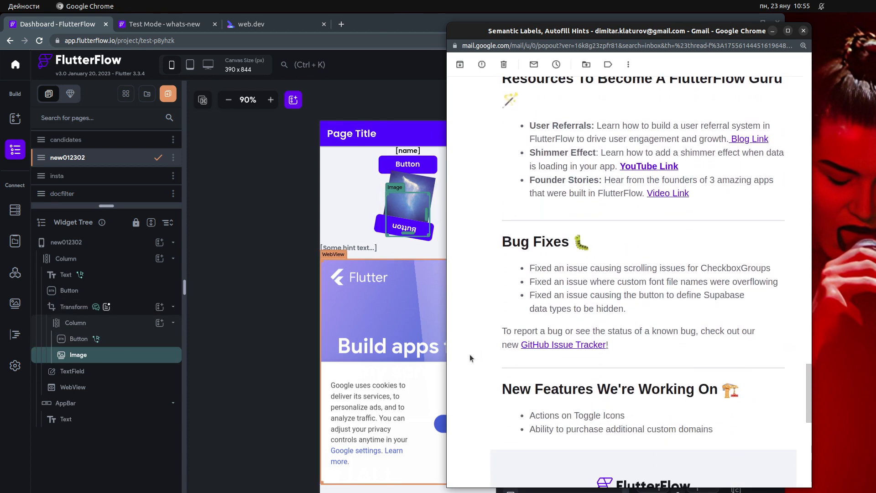
pyautogui.scroll(1, 471, 353)
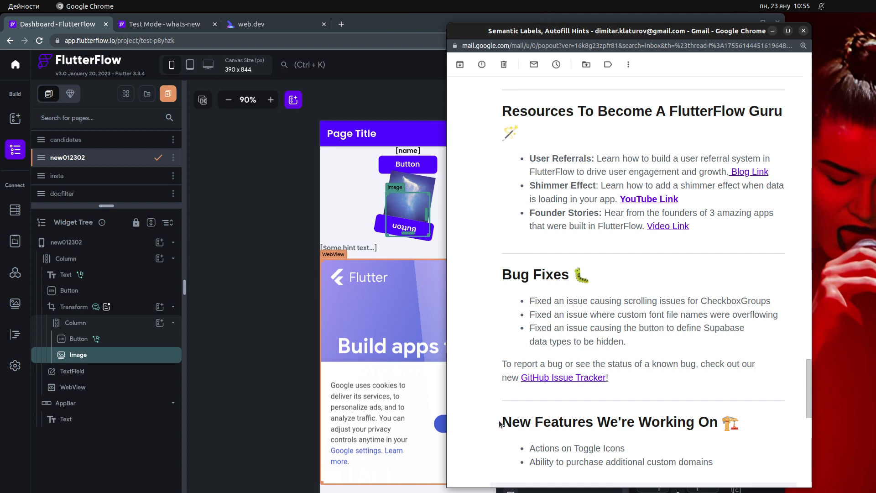
pyautogui.moveTo(500, 423); pyautogui.dragTo(767, 421)
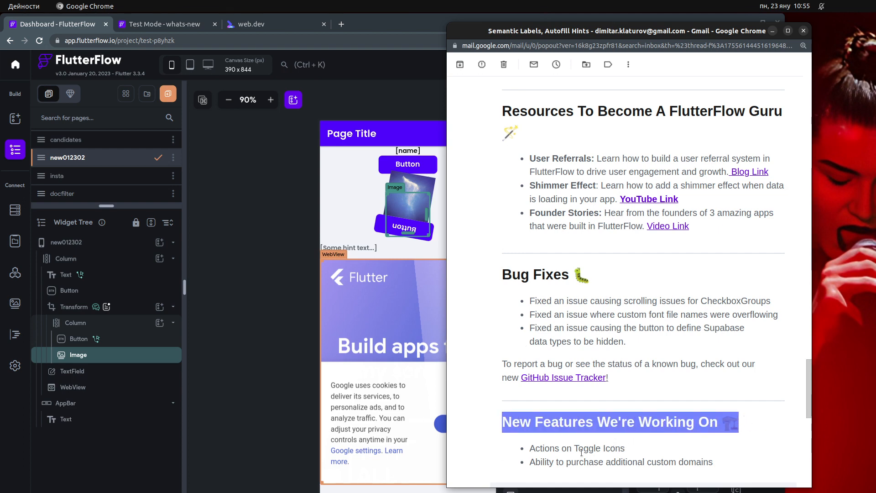
pyautogui.tripleClick(550, 452)
pyautogui.click(570, 449)
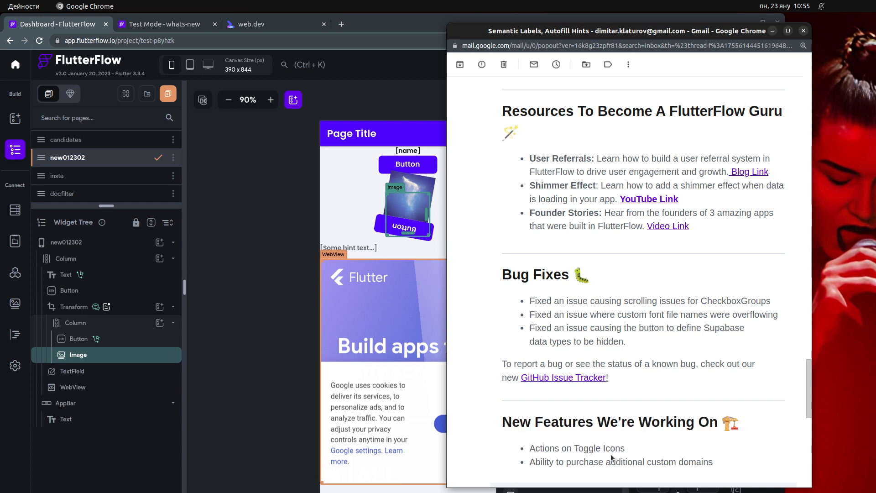
pyautogui.moveTo(635, 450); pyautogui.dragTo(574, 451)
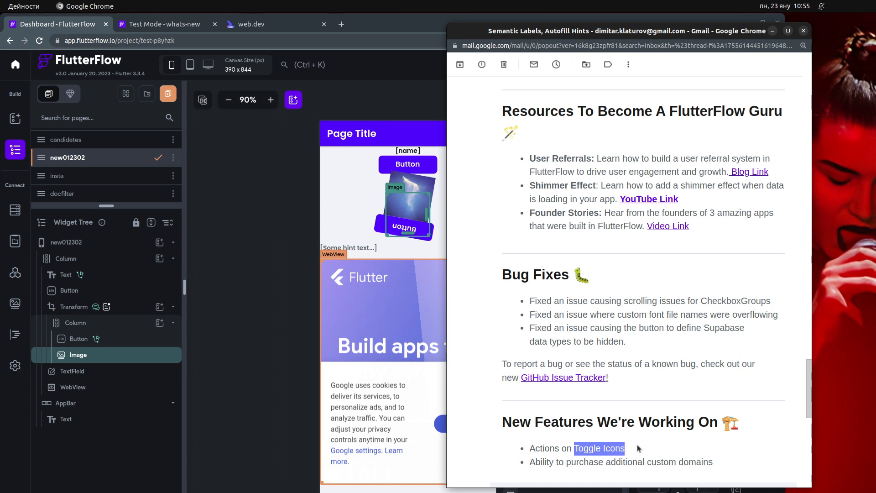
# Step: Return to the FlutterFlow project, search the widgets for "togg" and add a ToggleIcon to the page's main Column
pyautogui.click(283, 354)
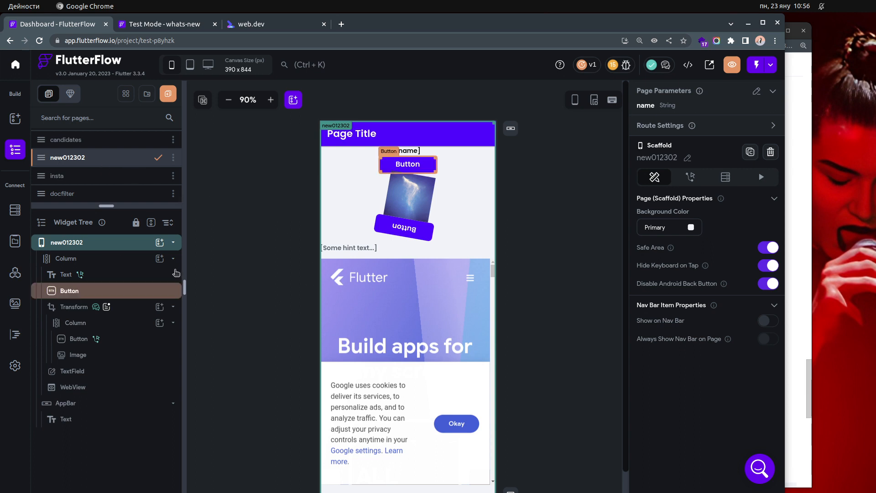
pyautogui.click(160, 259)
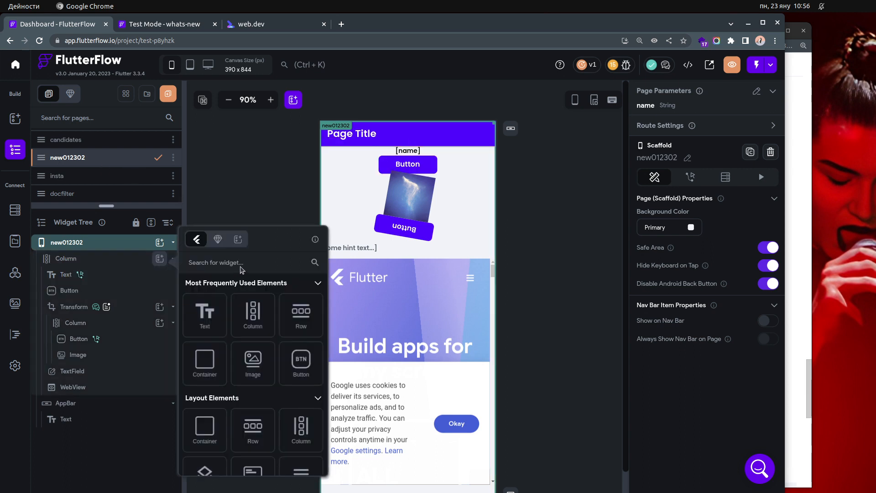
pyautogui.write('togg')
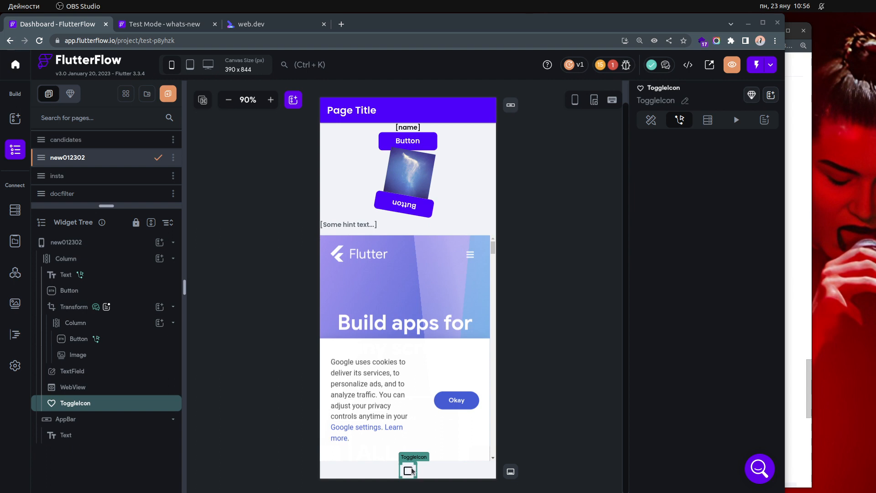
# Step: Examine the ToggleIcon's properties and actions, and compare them with the email's note on upcoming Toggle Icon actions
pyautogui.click(652, 124)
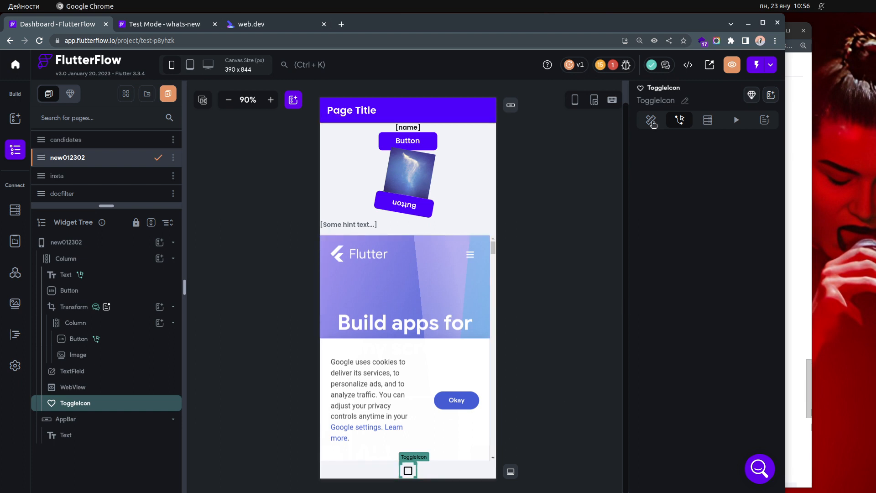
pyautogui.click(653, 123)
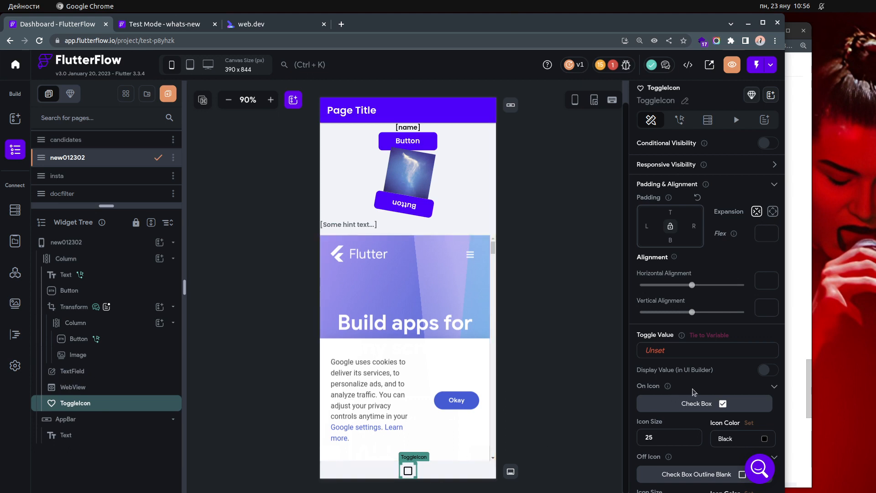
pyautogui.scroll(-3, 694, 392)
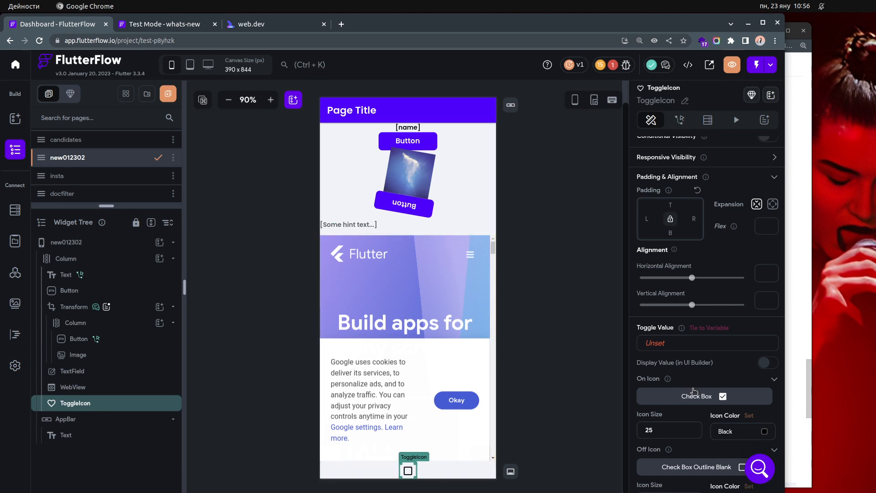
pyautogui.scroll(3, 694, 392)
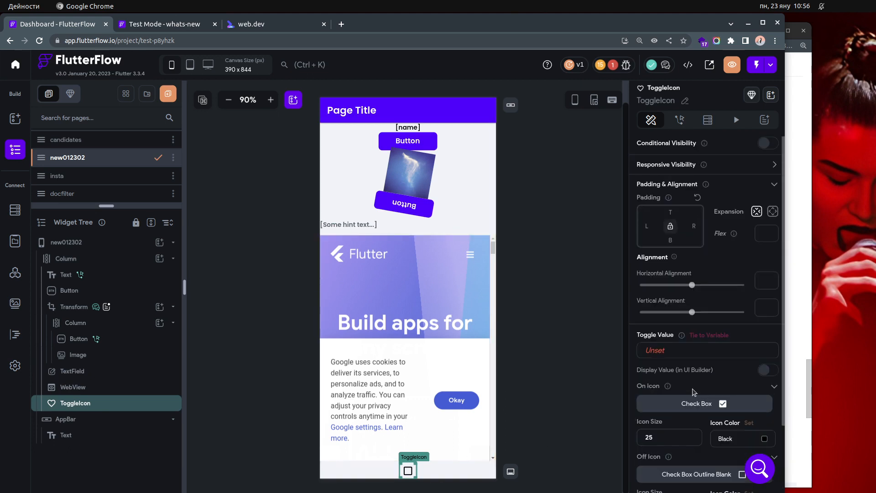
pyautogui.click(680, 120)
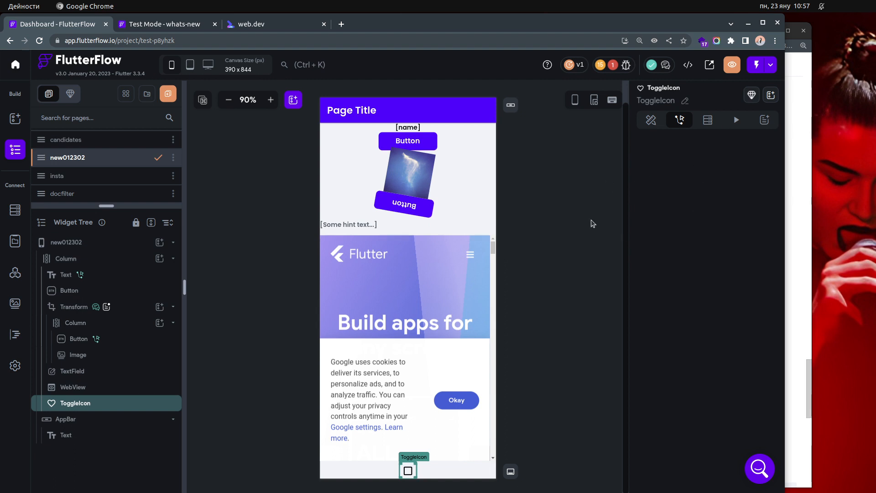
pyautogui.click(810, 379)
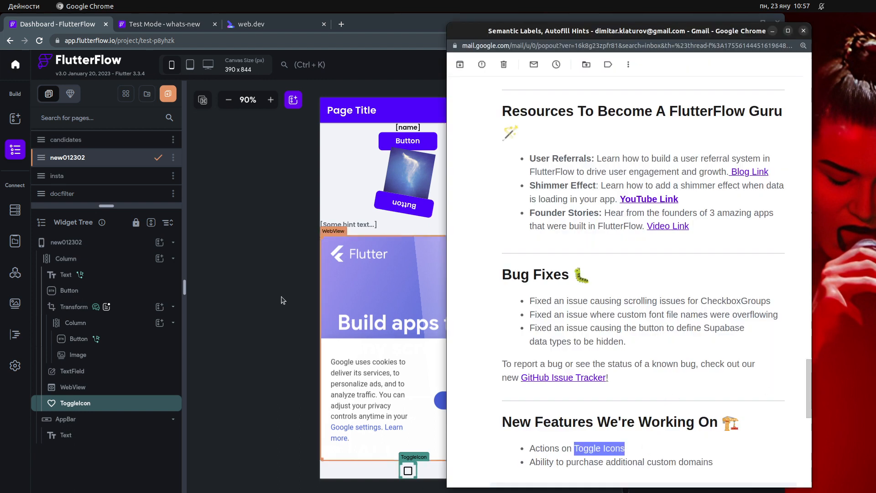
# Step: Switch to the Calendly booking page and look over its address and the FlutterFlow mentoring, live session and donation options
pyautogui.click(382, 29)
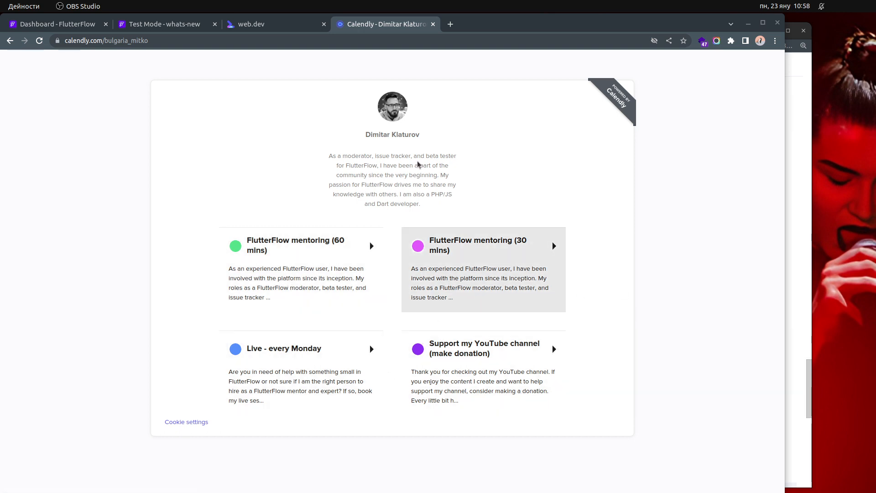
pyautogui.click(260, 40)
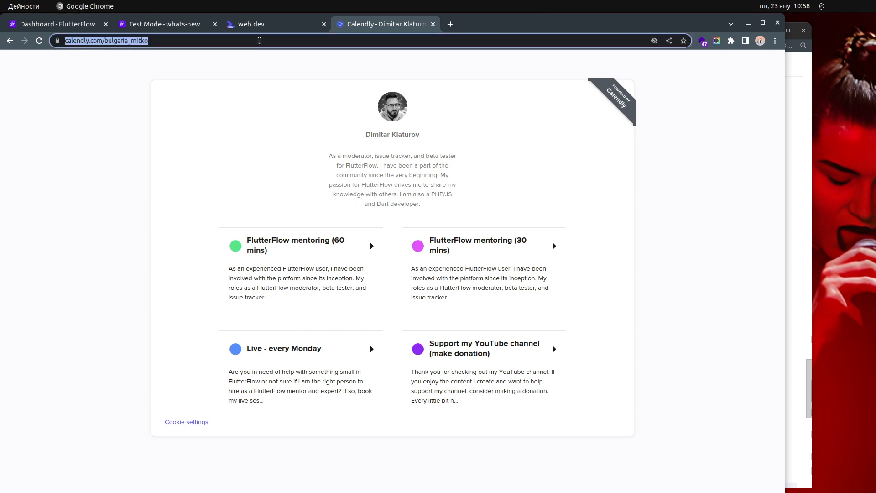
pyautogui.click(287, 144)
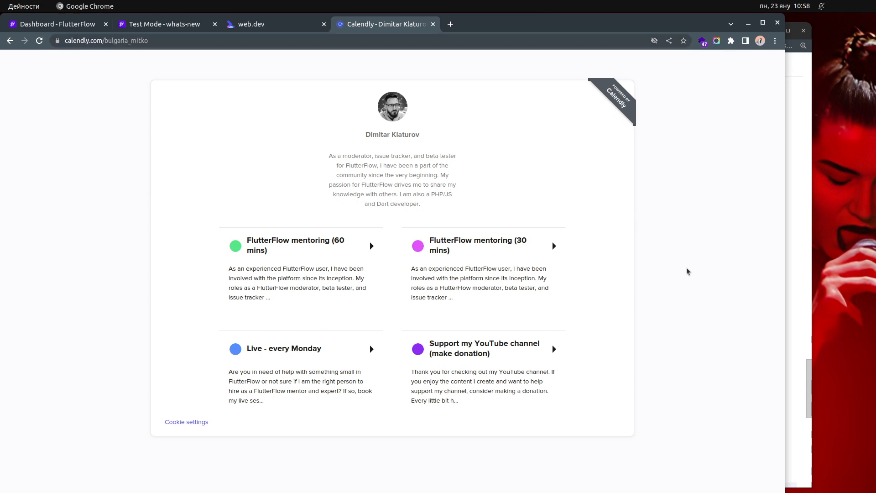